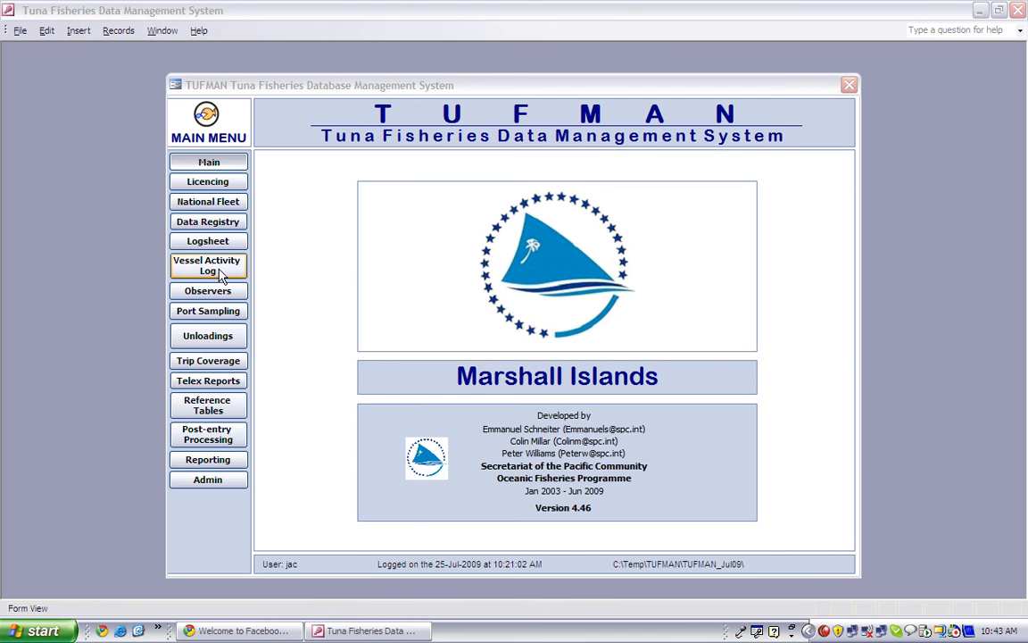
- Open the Port Sampling list and start a new longline port sampling record
{"action": "left_click", "coordinate": [214, 317]}
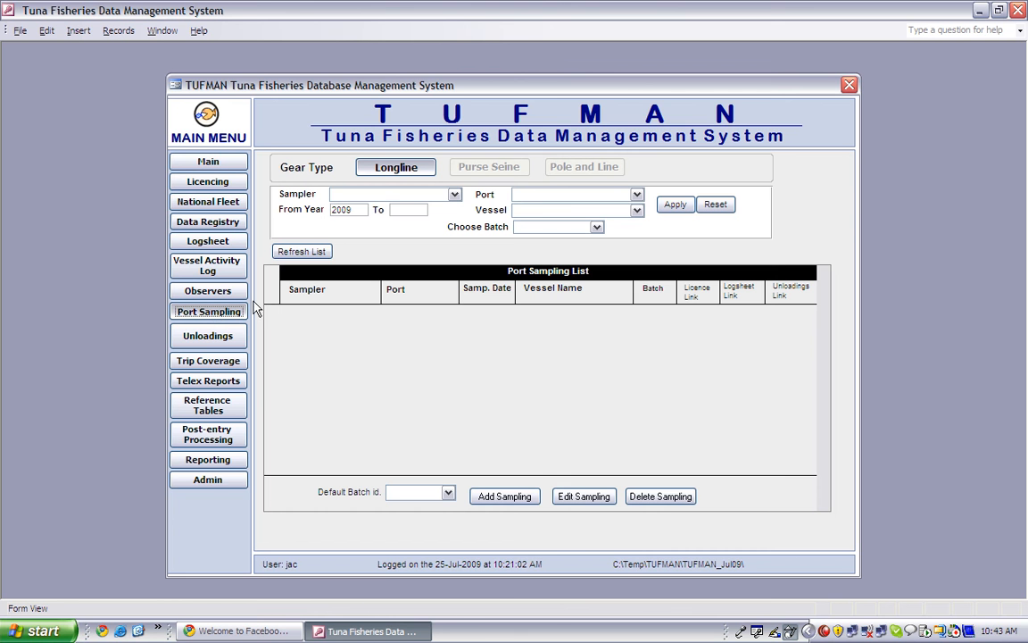
{"action": "left_click", "coordinate": [518, 502]}
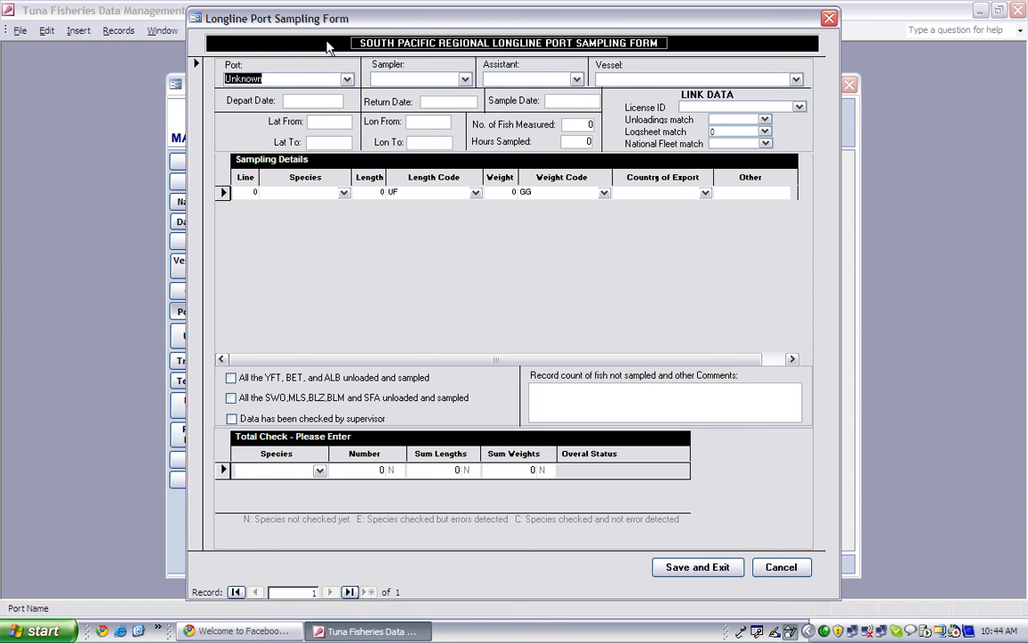
- Set port MAJURO, choose the sampler and assistant names, and vessel CHELTENHAM
{"action": "type", "text": "maJURO"}
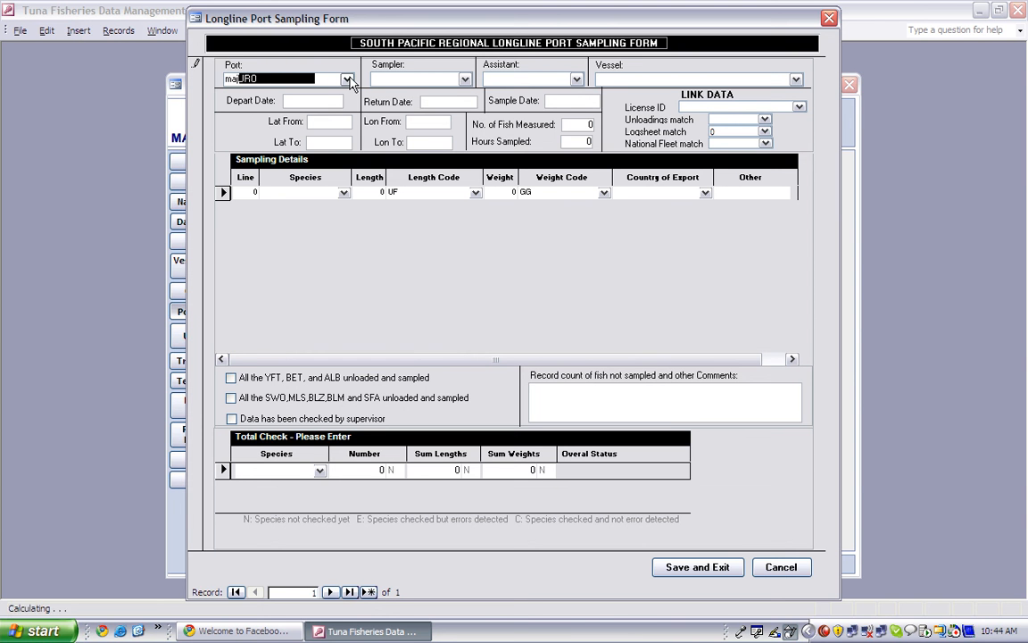
{"action": "key", "text": "Tab"}
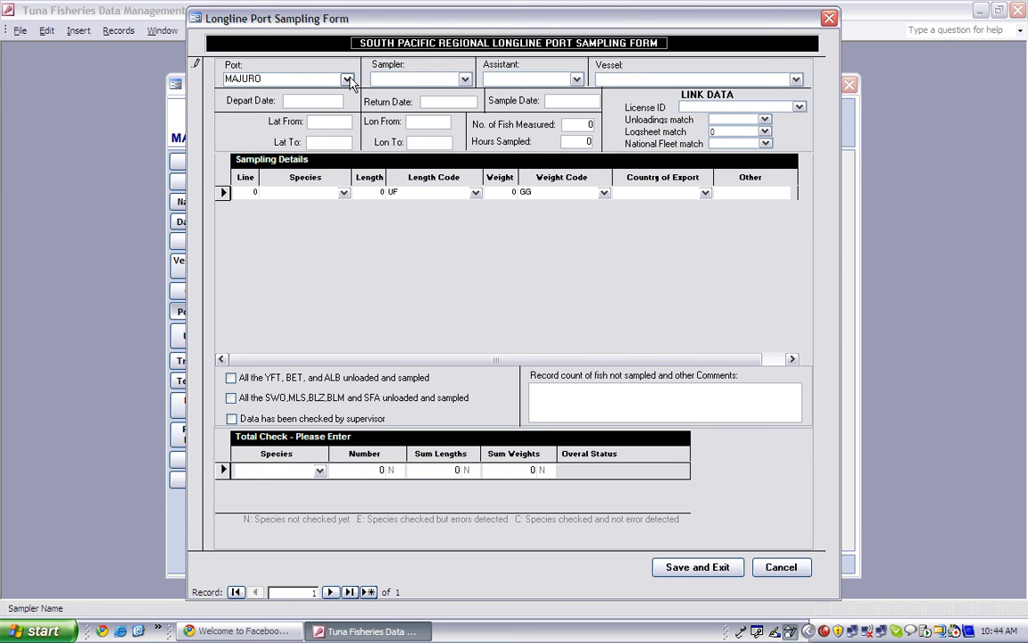
{"action": "type", "text": "todd da"}
{"action": "key", "text": "BackSpace"}
{"action": "key", "text": "BackSpace"}
{"action": "key", "text": "BackSpace"}
{"action": "key", "text": "BackSpace"}
{"action": "key", "text": "BackSpace"}
{"action": "key", "text": "BackSpace"}
{"action": "key", "text": "BackSpace"}
{"action": "type", "text": "do"}
{"action": "key", "text": "Tab"}
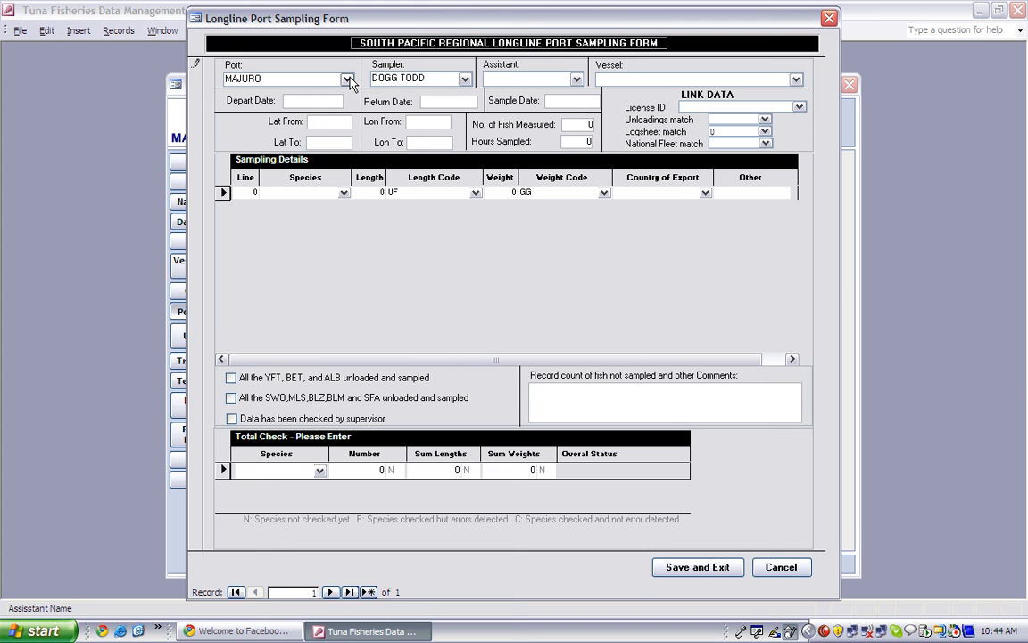
{"action": "key", "text": "Tab"}
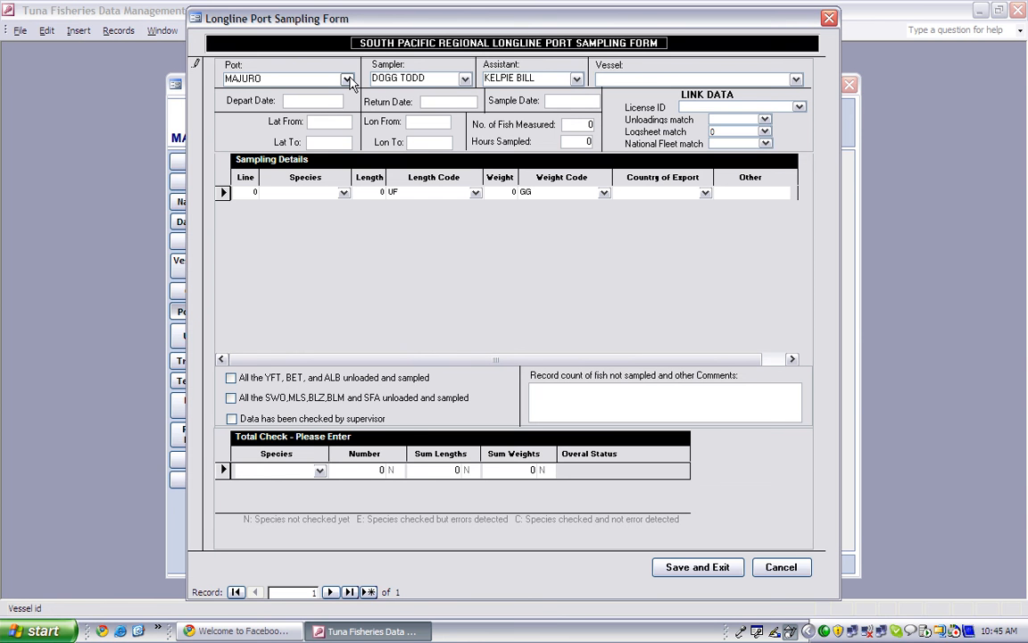
{"action": "type", "text": "chelteNHAM"}
{"action": "key", "text": "Tab"}
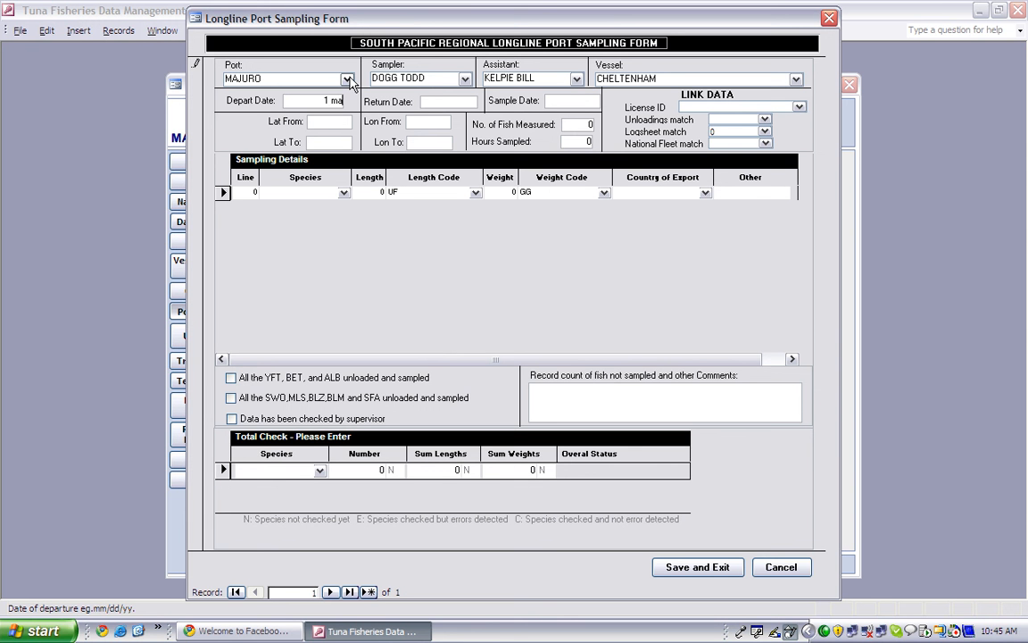
- Enter departure 01-Mar-2009, return and sample dates 07-Mar-2009, and 2 fish measured
{"action": "type", "text": "1 mar 2009"}
{"action": "key", "text": "Tab"}
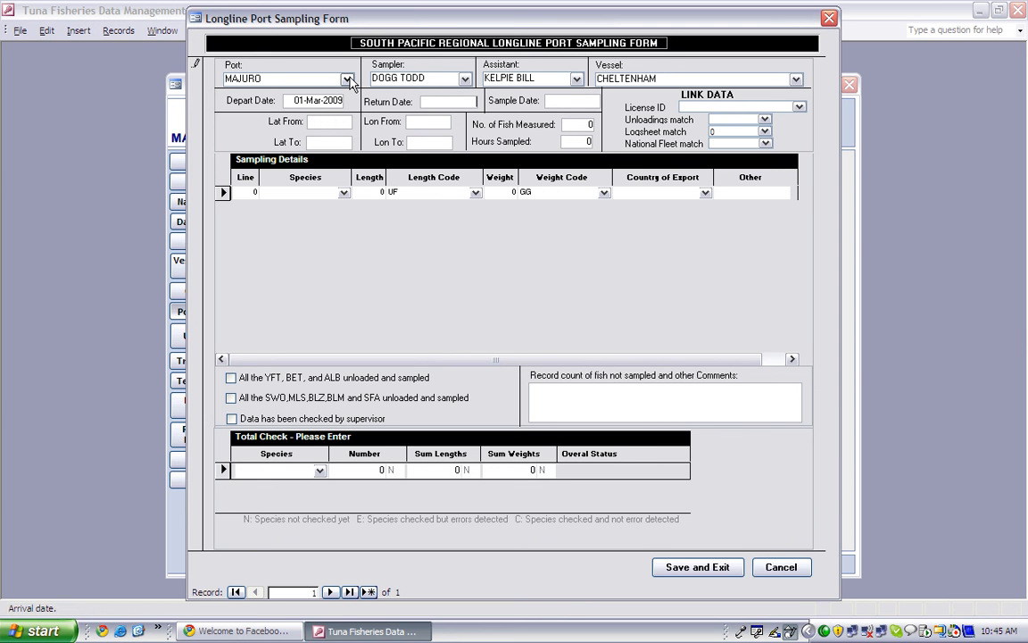
{"action": "type", "text": "7 mar 2009"}
{"action": "key", "text": "Tab"}
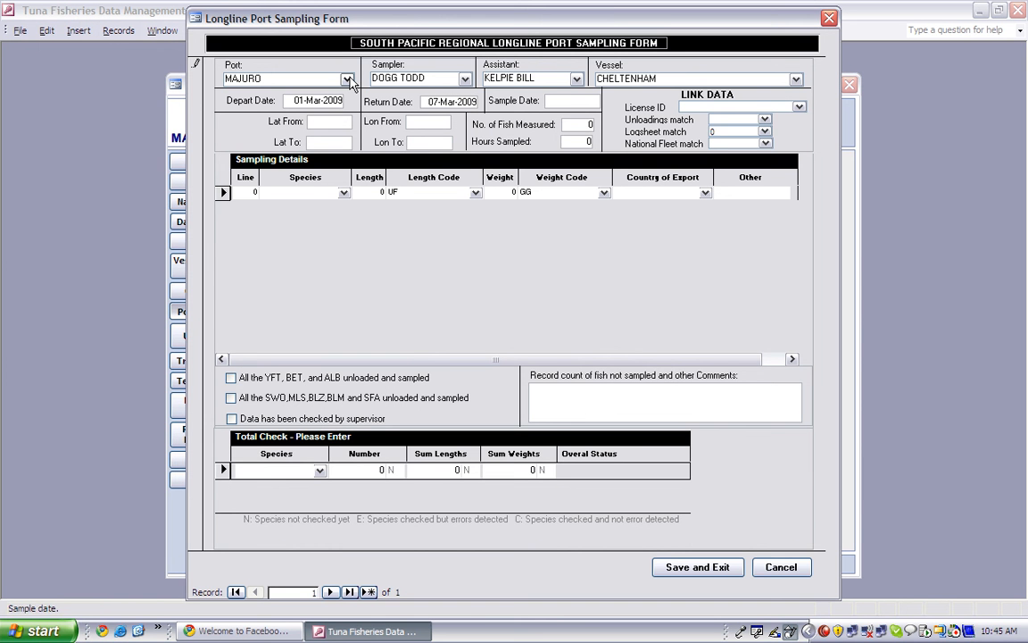
{"action": "type", "text": "7 mar 2009"}
{"action": "key", "text": "Tab"}
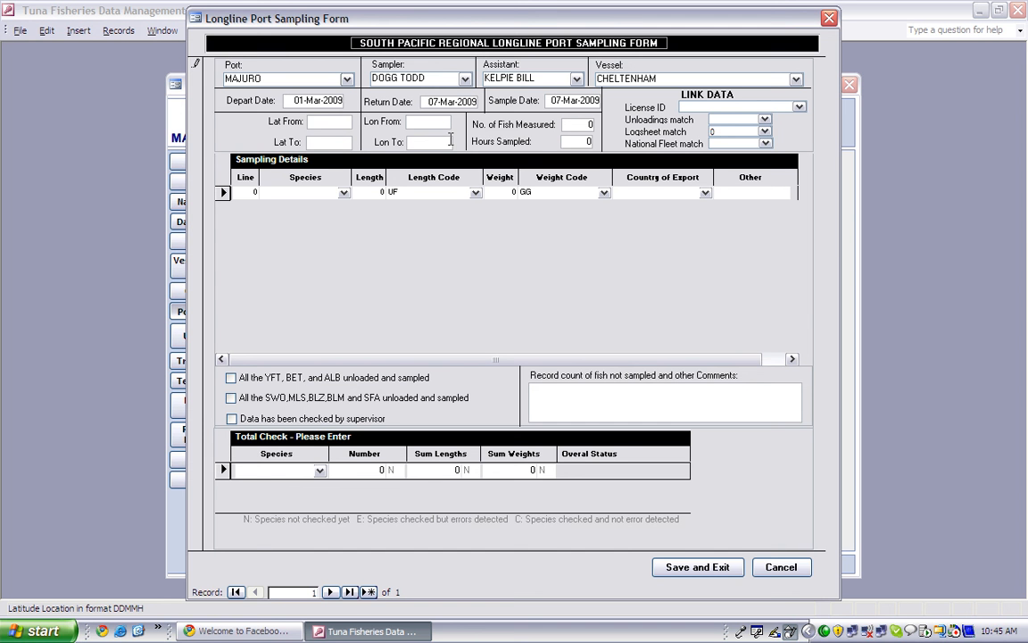
{"action": "left_click", "coordinate": [572, 125]}
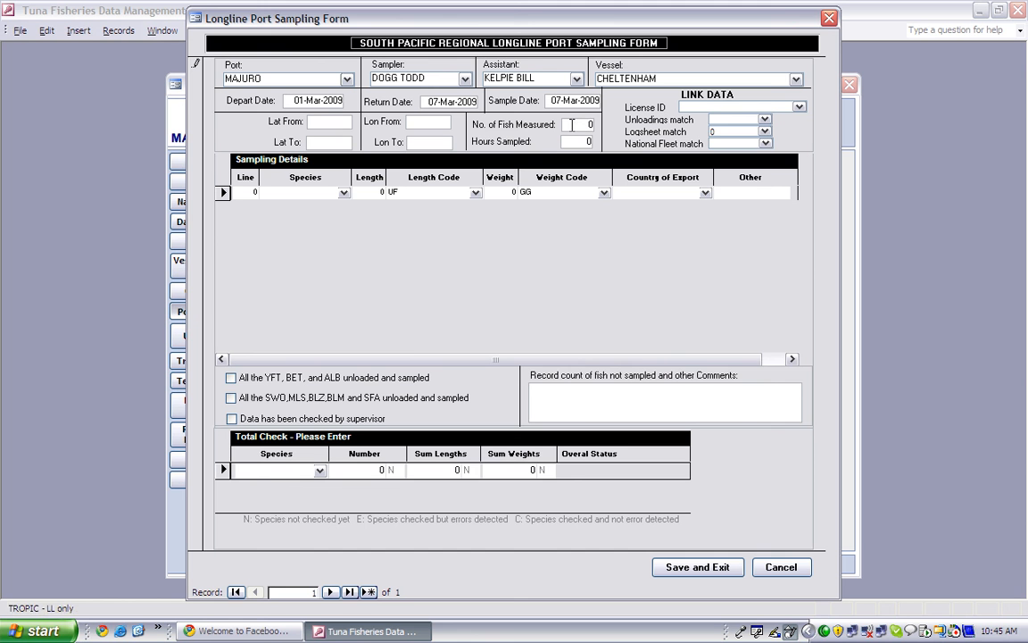
{"action": "type", "text": "2"}
- Link logsheet trip 12954, leaving the licence, unloadings and national fleet matches empty
{"action": "left_click", "coordinate": [798, 108]}
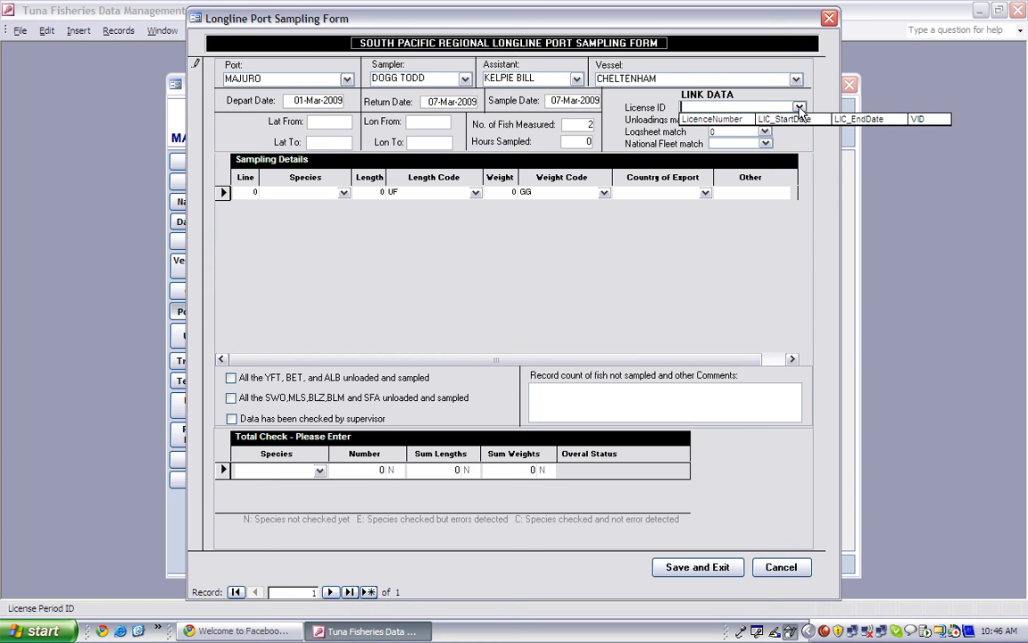
{"action": "left_click", "coordinate": [800, 109]}
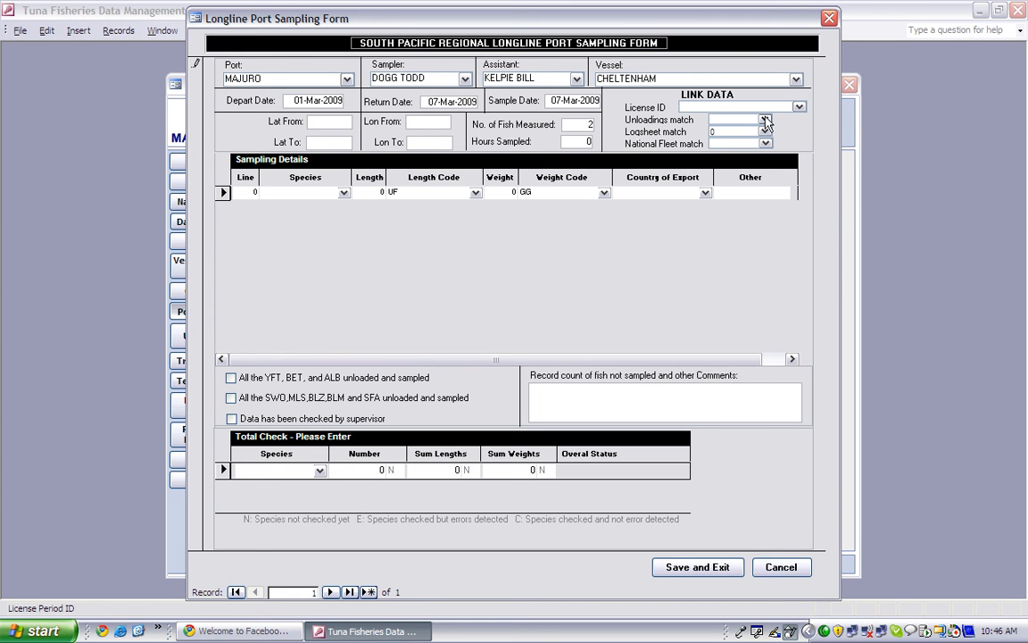
{"action": "left_click", "coordinate": [765, 121]}
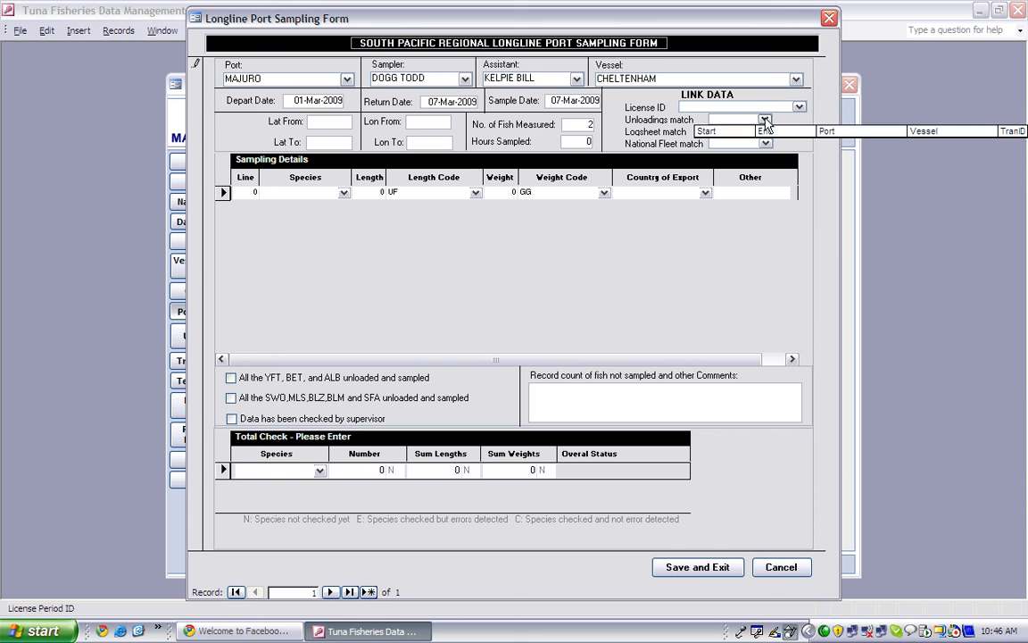
{"action": "left_click", "coordinate": [765, 120]}
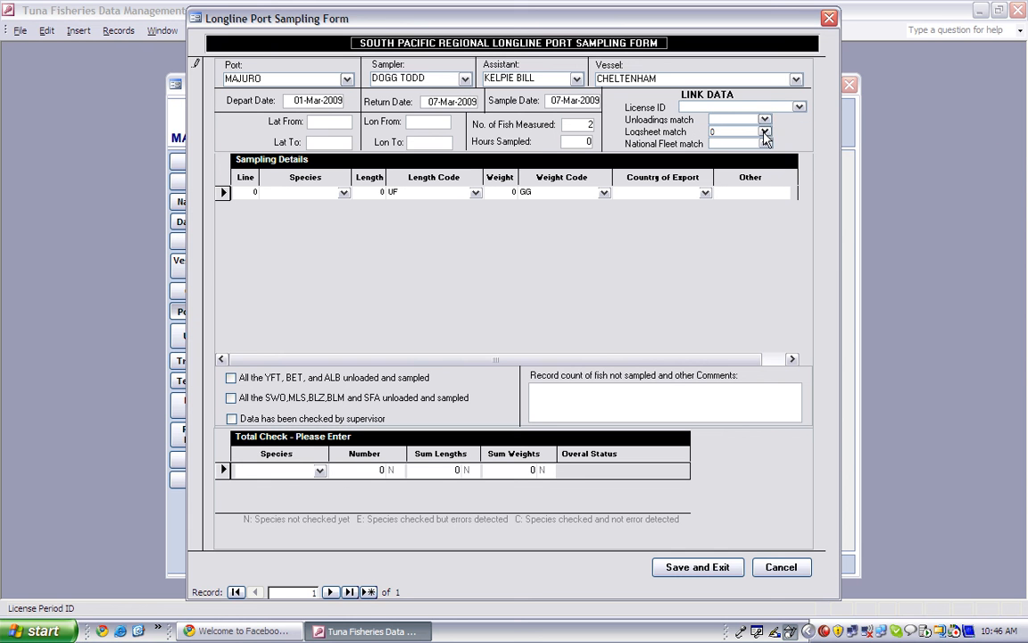
{"action": "left_click", "coordinate": [765, 132]}
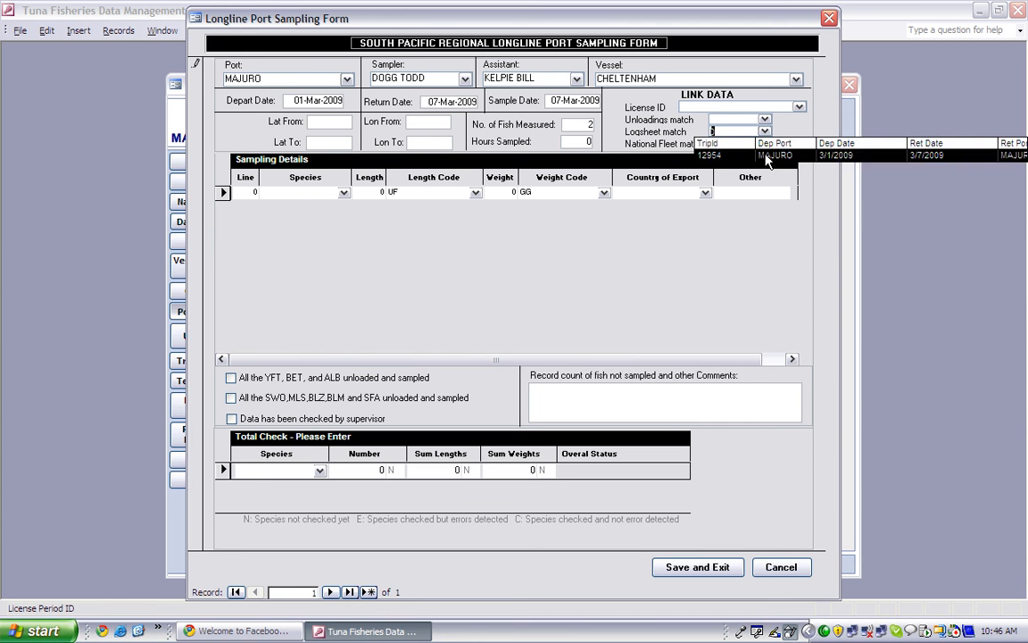
{"action": "left_click", "coordinate": [766, 155]}
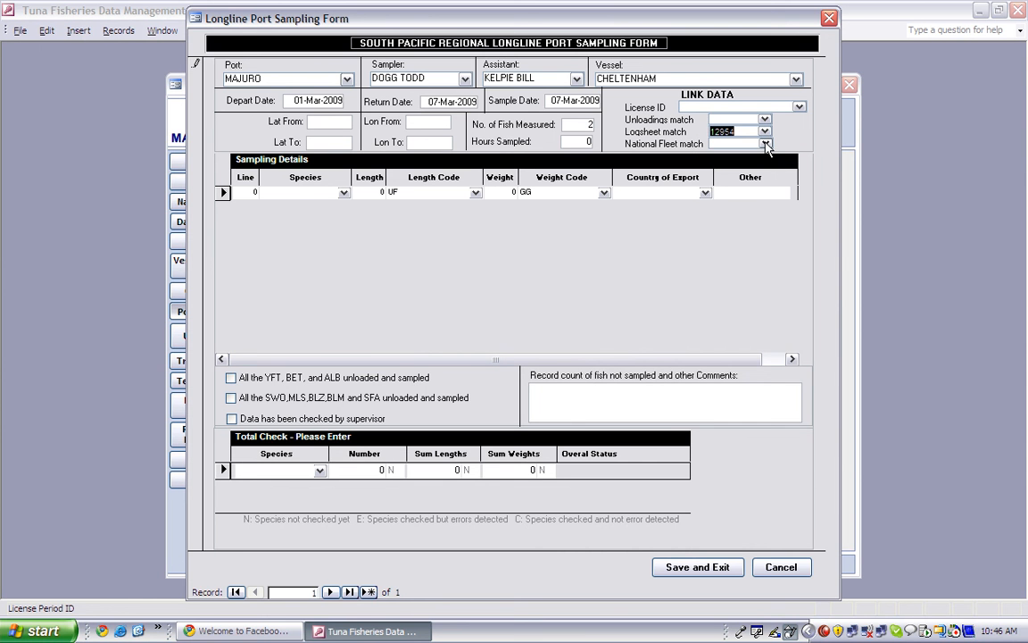
{"action": "left_click", "coordinate": [765, 143]}
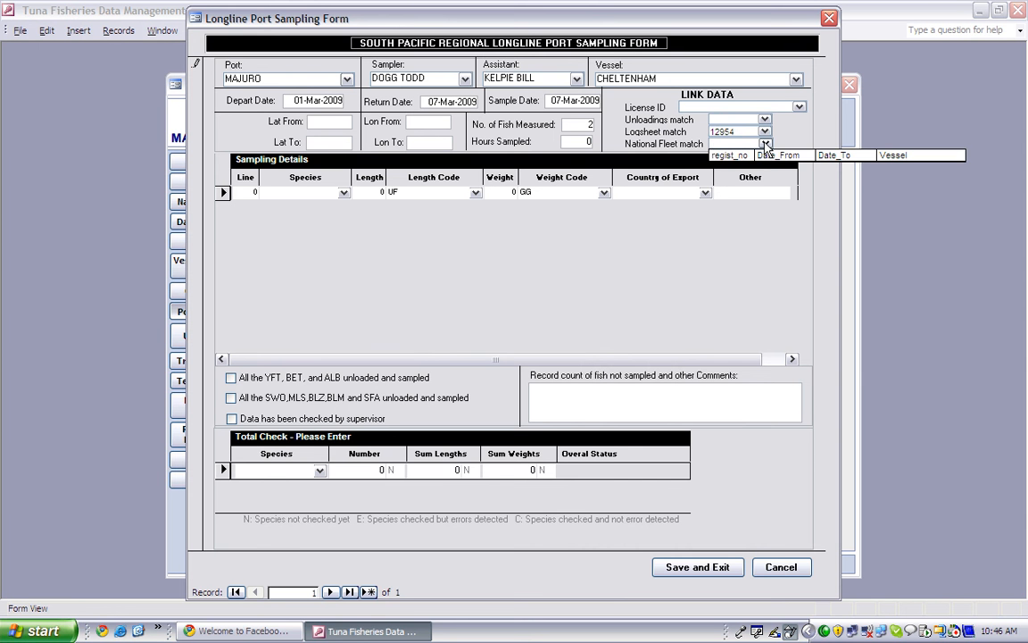
{"action": "left_click", "coordinate": [765, 145]}
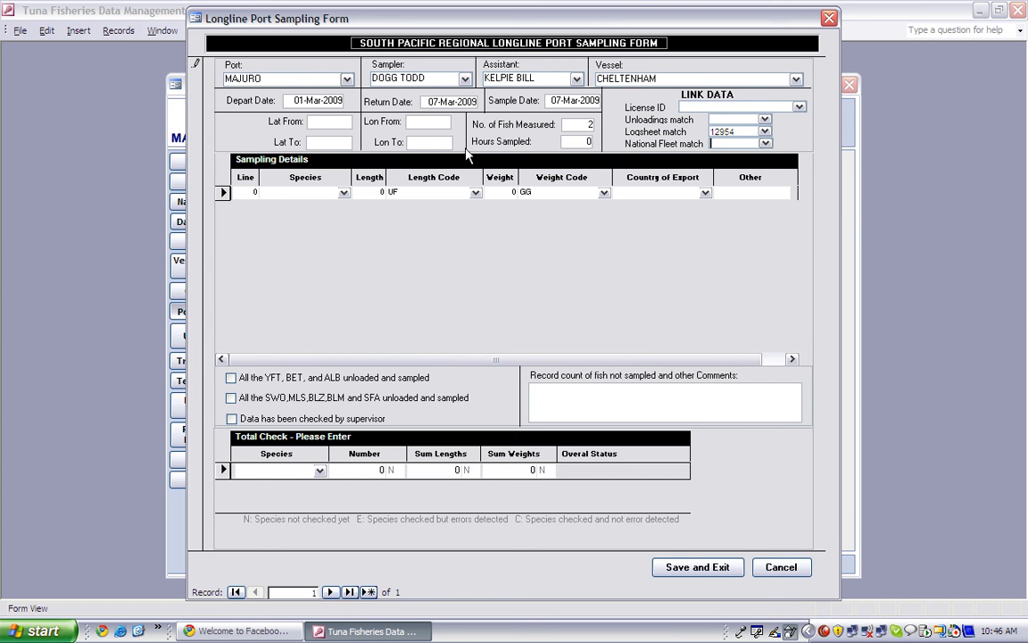
{"action": "key", "text": "Tab"}
- Enter fish line 1 as species BET with length 85
{"action": "left_click", "coordinate": [248, 191]}
{"action": "type", "text": "1"}
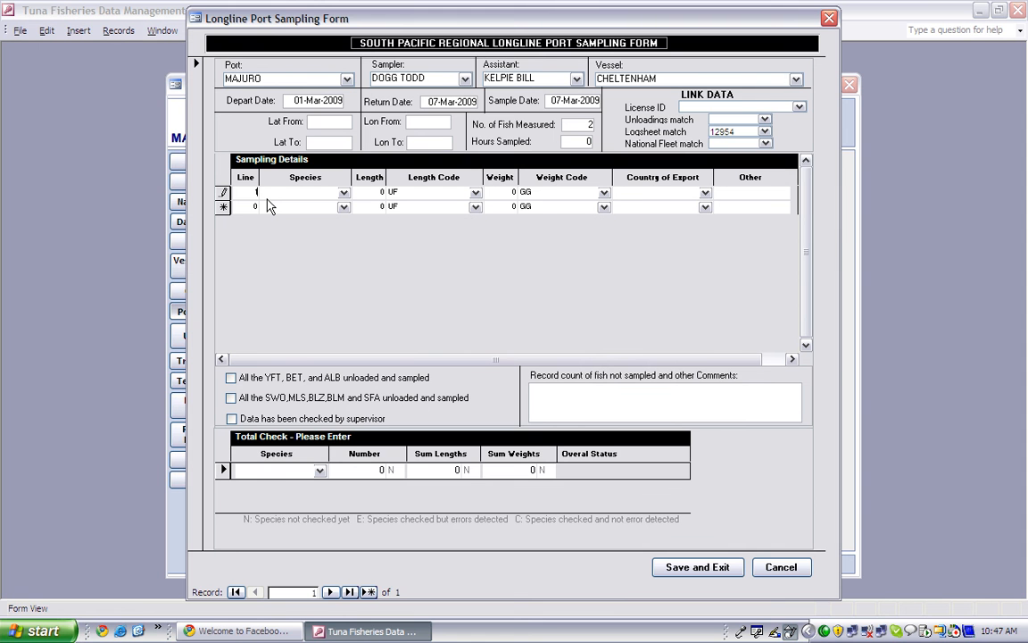
{"action": "key", "text": "Tab"}
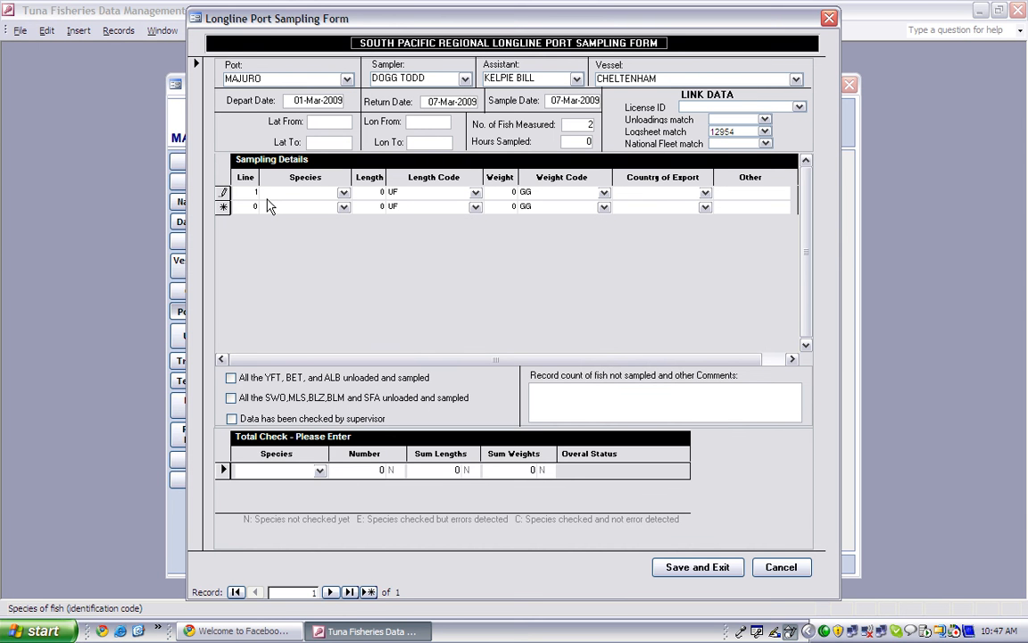
{"action": "type", "text": "b"}
{"action": "key", "text": "BackSpace"}
{"action": "key", "text": "BackSpace"}
{"action": "type", "text": "et"}
{"action": "key", "text": "Tab"}
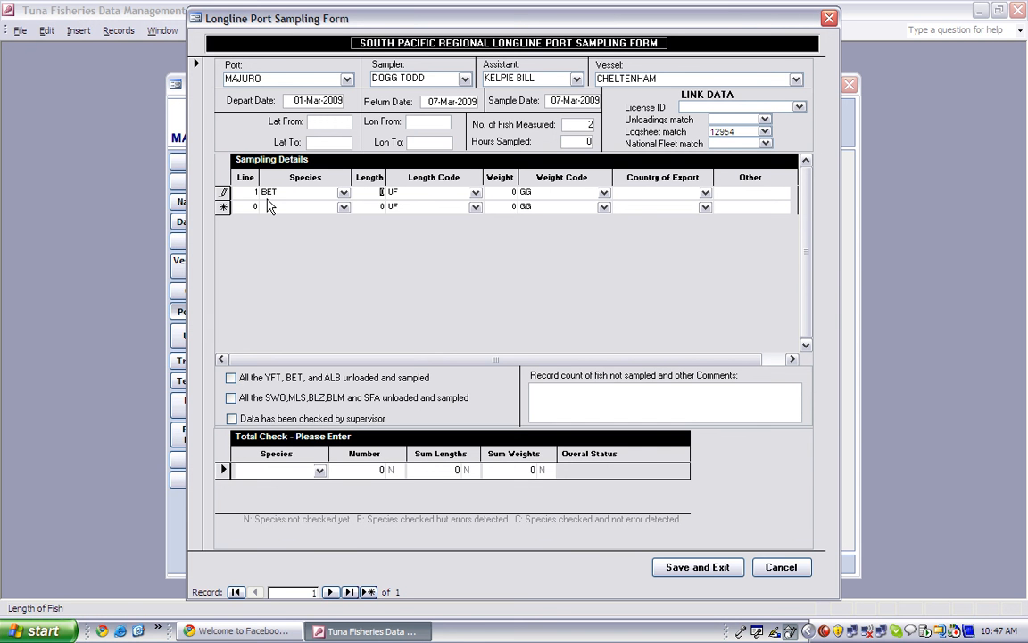
{"action": "type", "text": "85"}
{"action": "key", "text": "Tab"}
- Give line 1 length code UF, weight 120 GG, export country Japan, then start line 2
{"action": "left_click", "coordinate": [476, 194]}
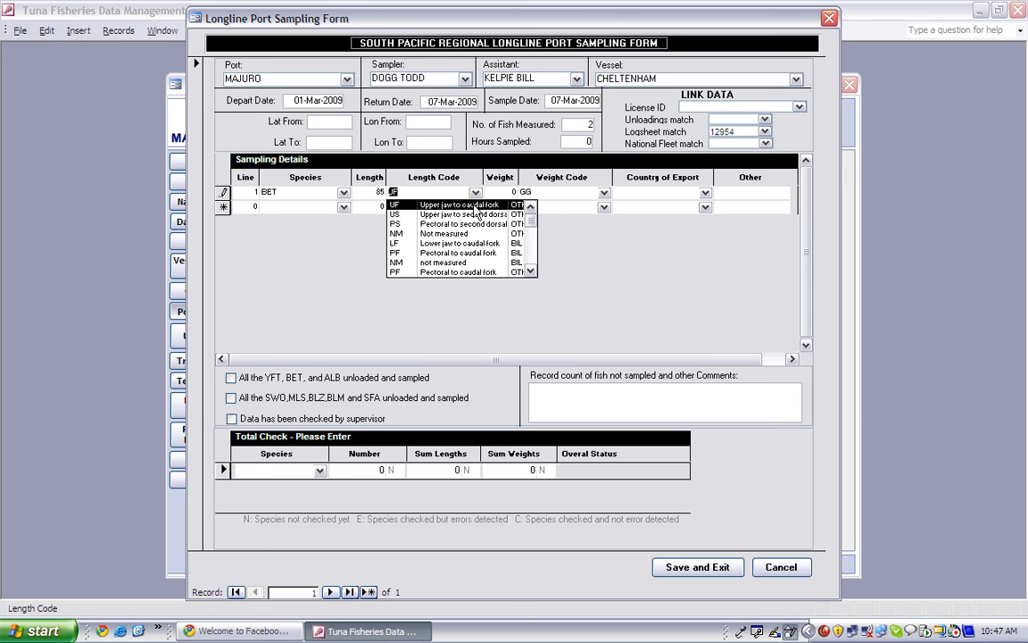
{"action": "left_click", "coordinate": [475, 206]}
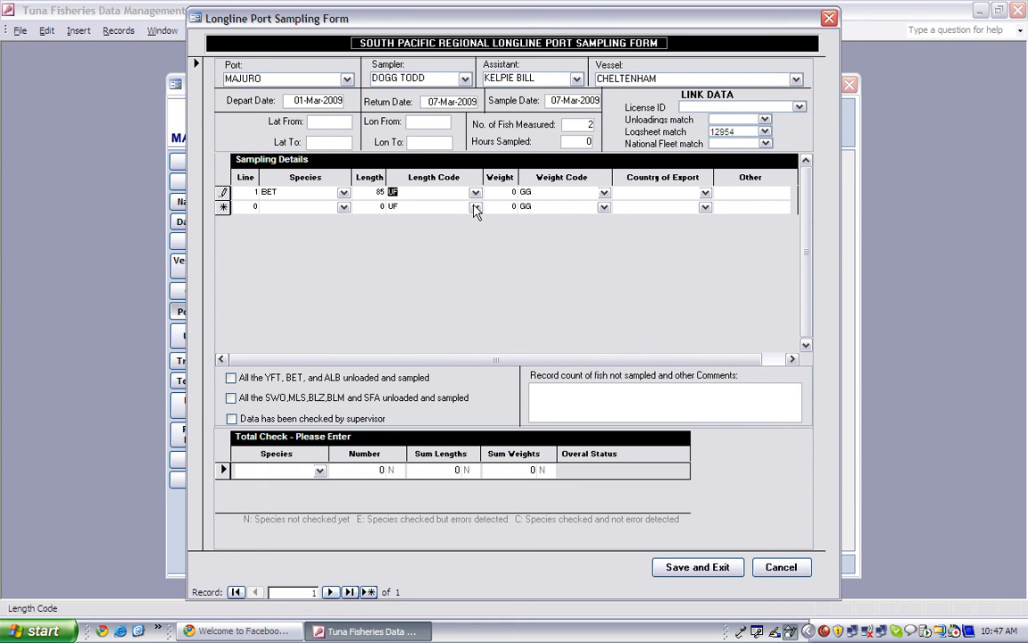
{"action": "key", "text": "Tab"}
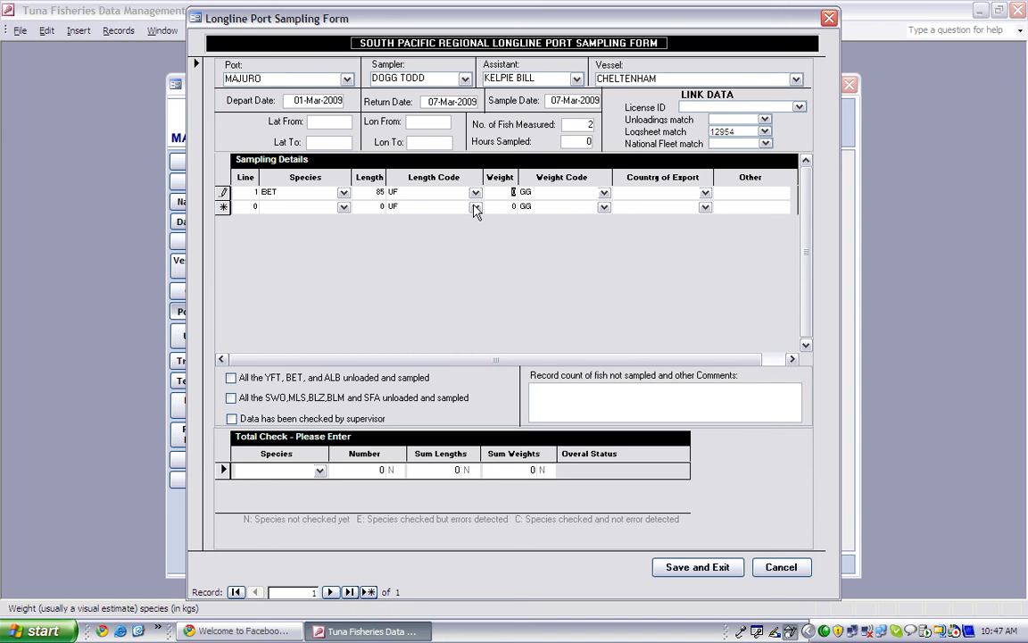
{"action": "type", "text": "120"}
{"action": "left_click", "coordinate": [604, 194]}
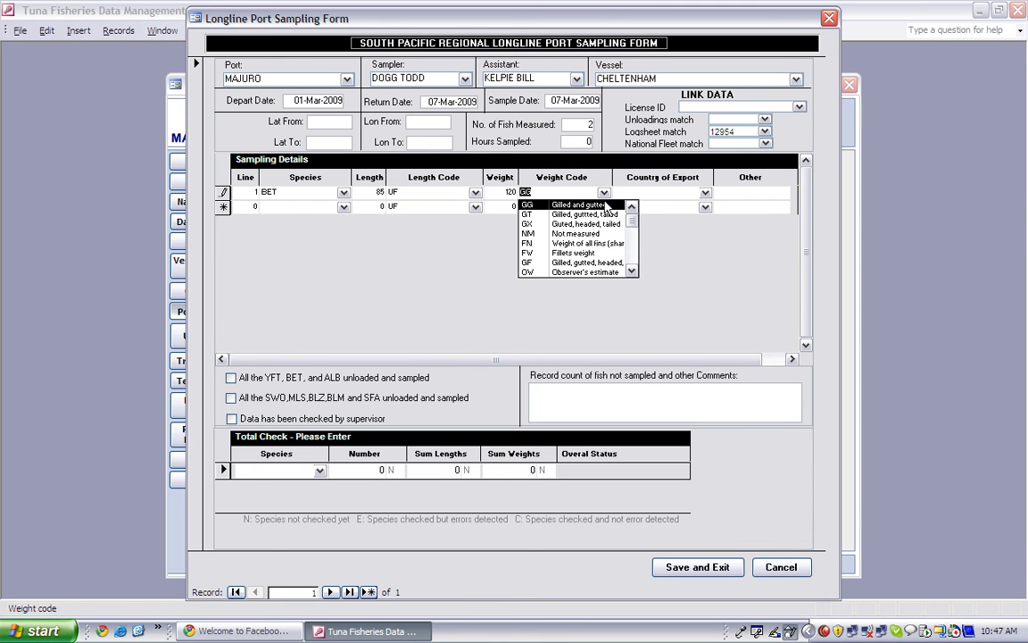
{"action": "left_click", "coordinate": [605, 208]}
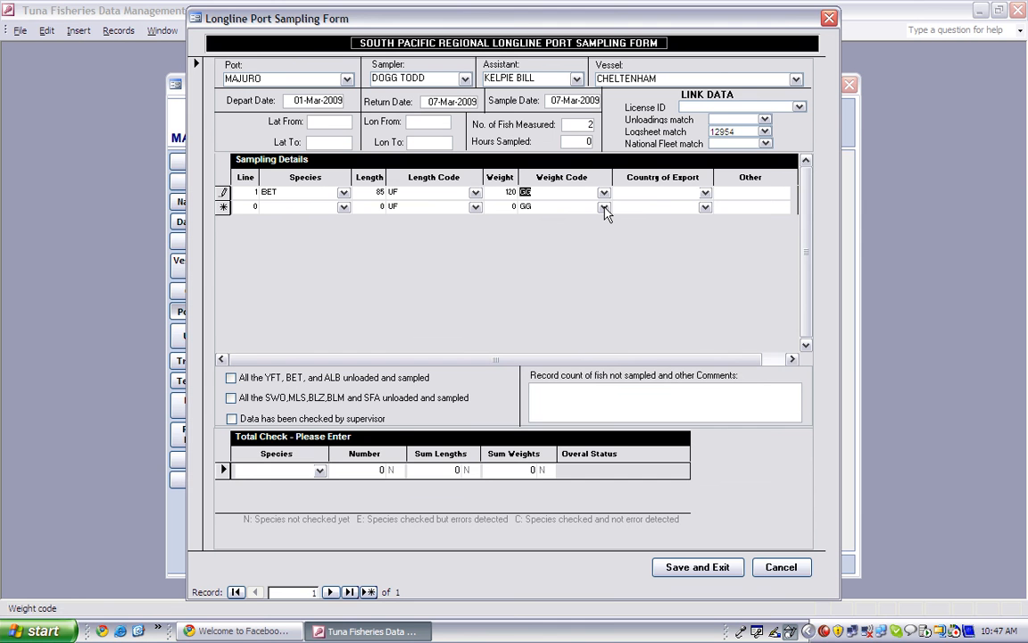
{"action": "left_click", "coordinate": [705, 193]}
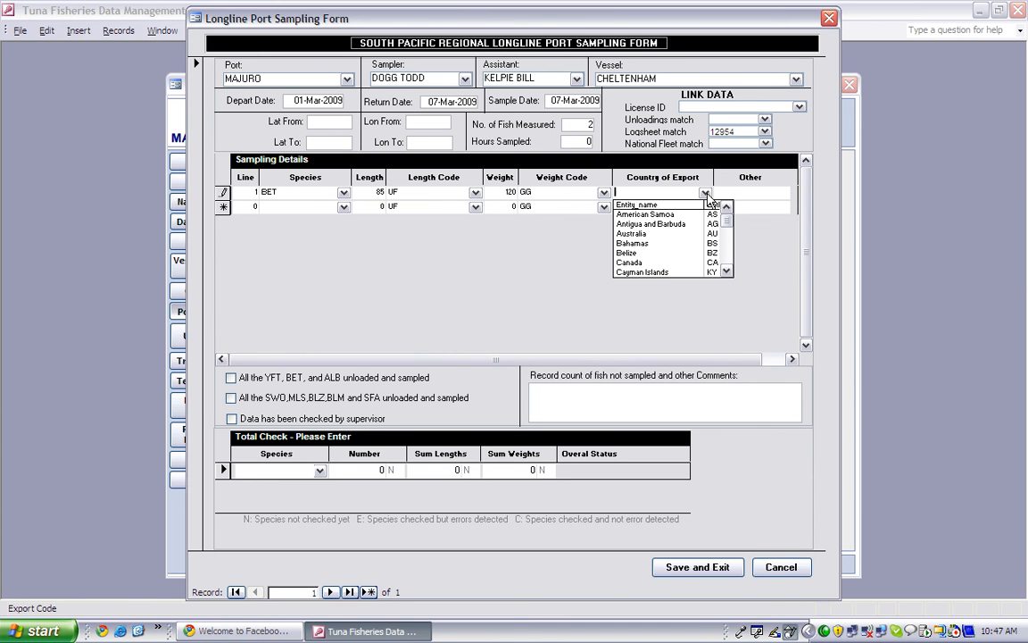
{"action": "type", "text": "j"}
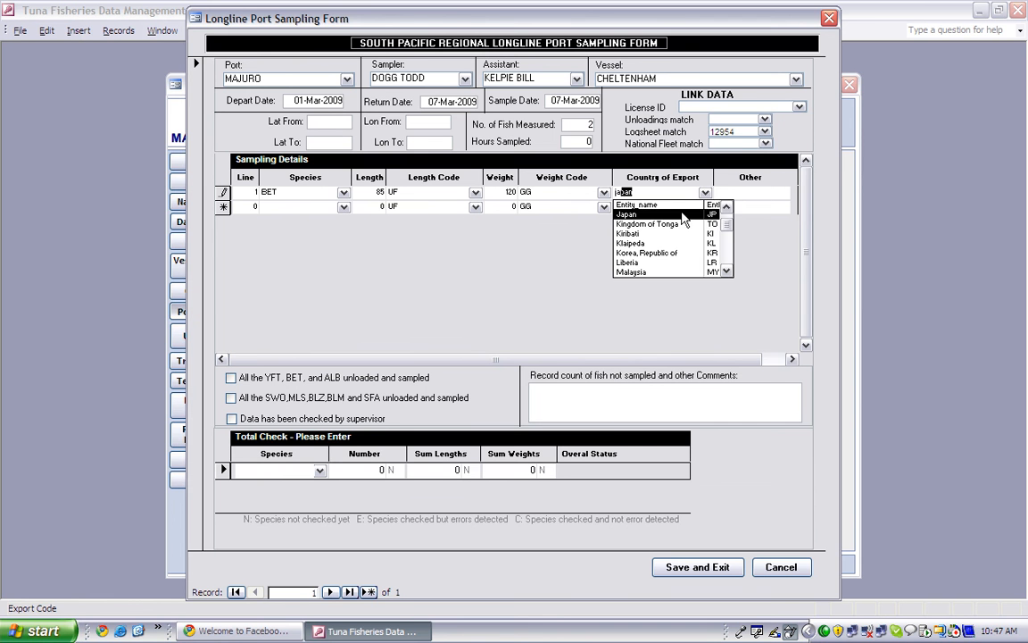
{"action": "key", "text": "Return"}
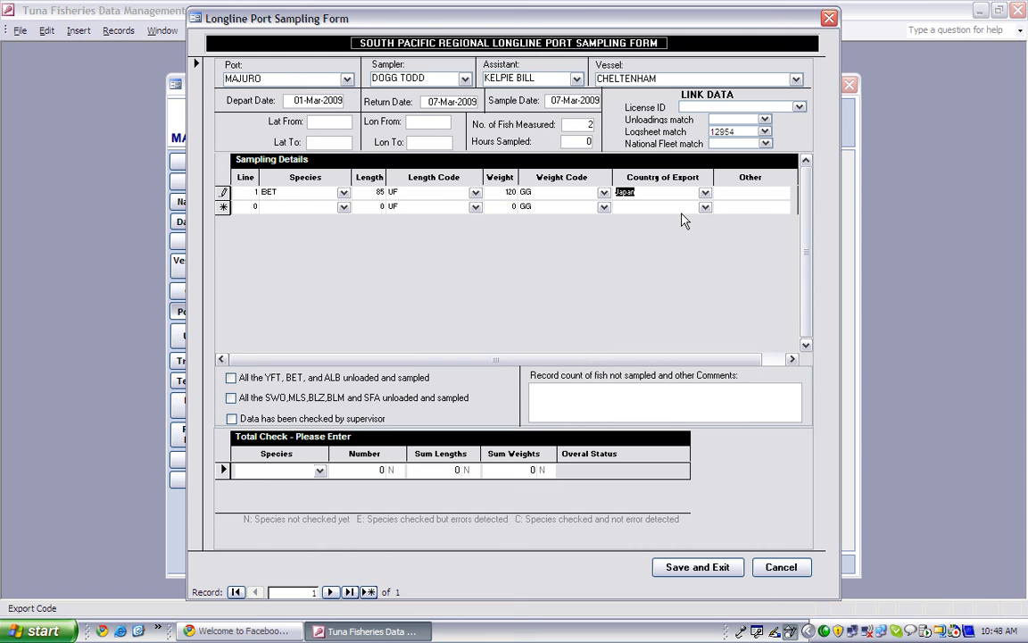
{"action": "key", "text": "Return"}
{"action": "key", "text": "Return"}
{"action": "type", "text": "2"}
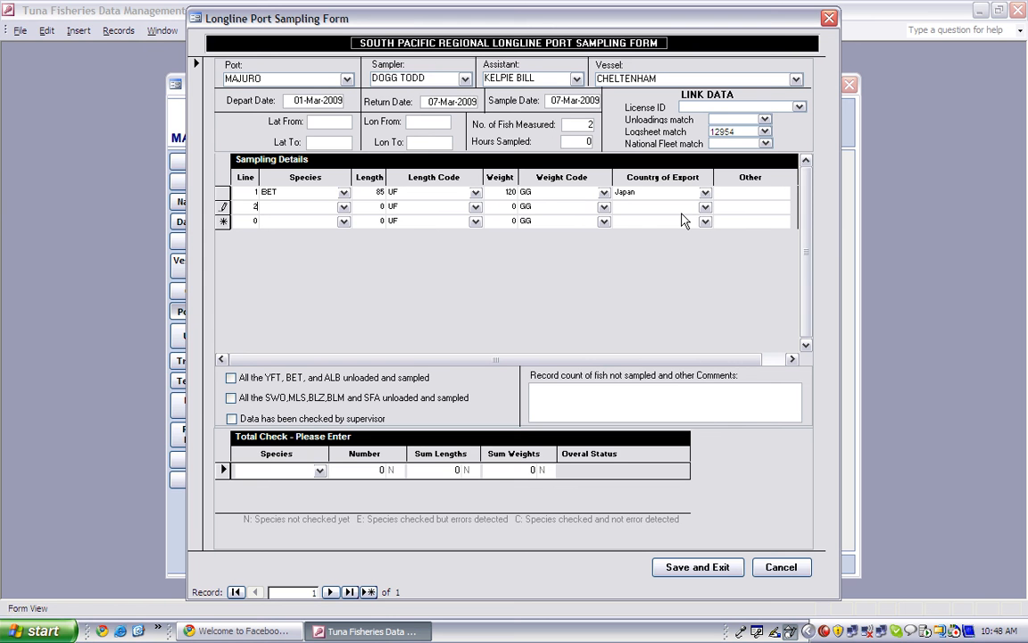
- Enter the second fish as species SHK with length 135
{"action": "key", "text": "Return"}
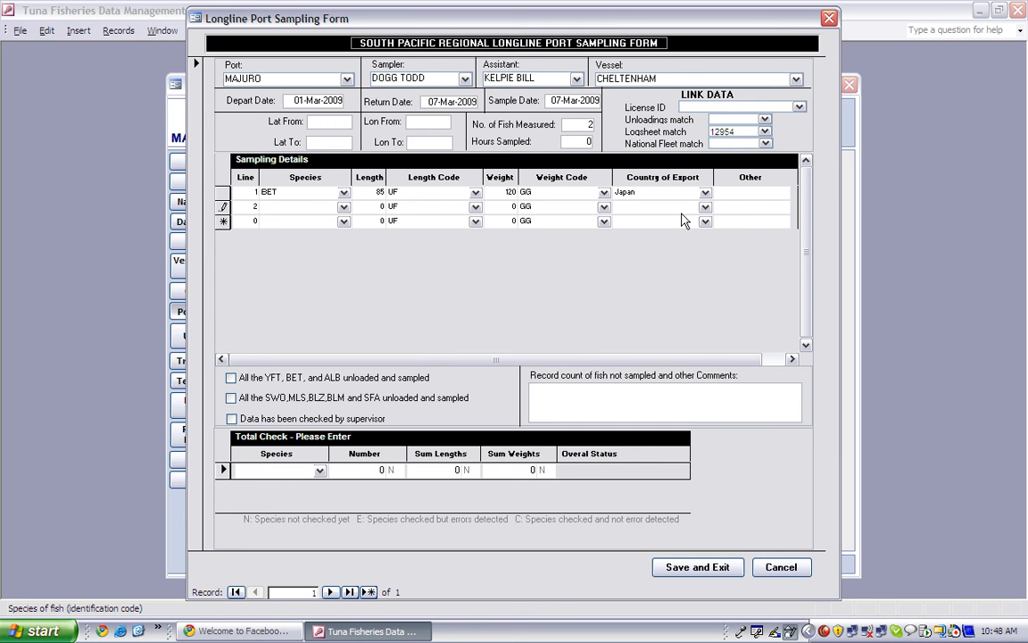
{"action": "type", "text": "shk"}
{"action": "key", "text": "Tab"}
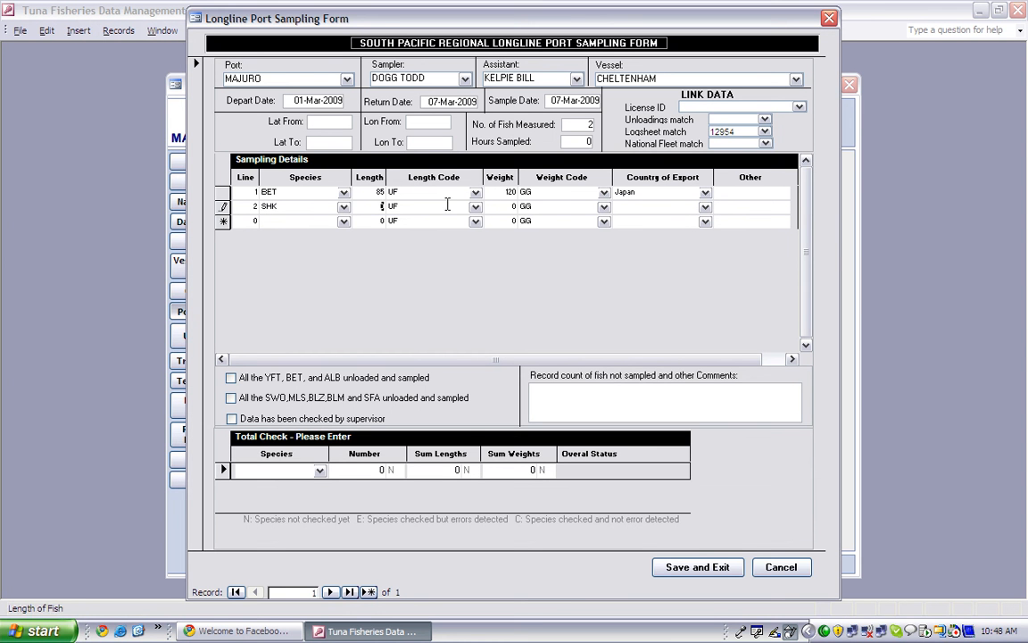
{"action": "left_click", "coordinate": [343, 207]}
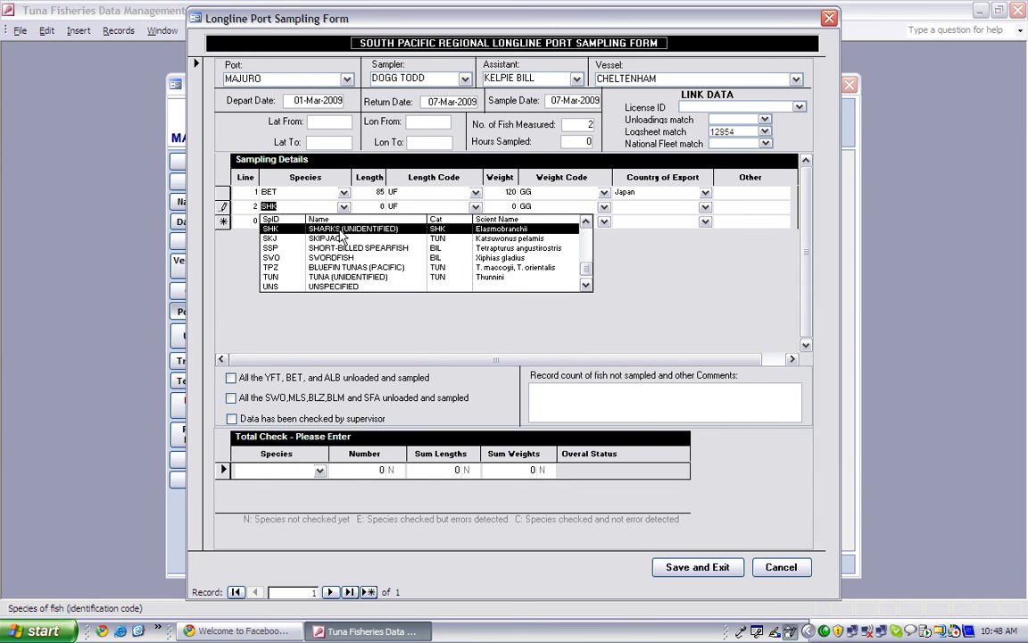
{"action": "left_click", "coordinate": [309, 209]}
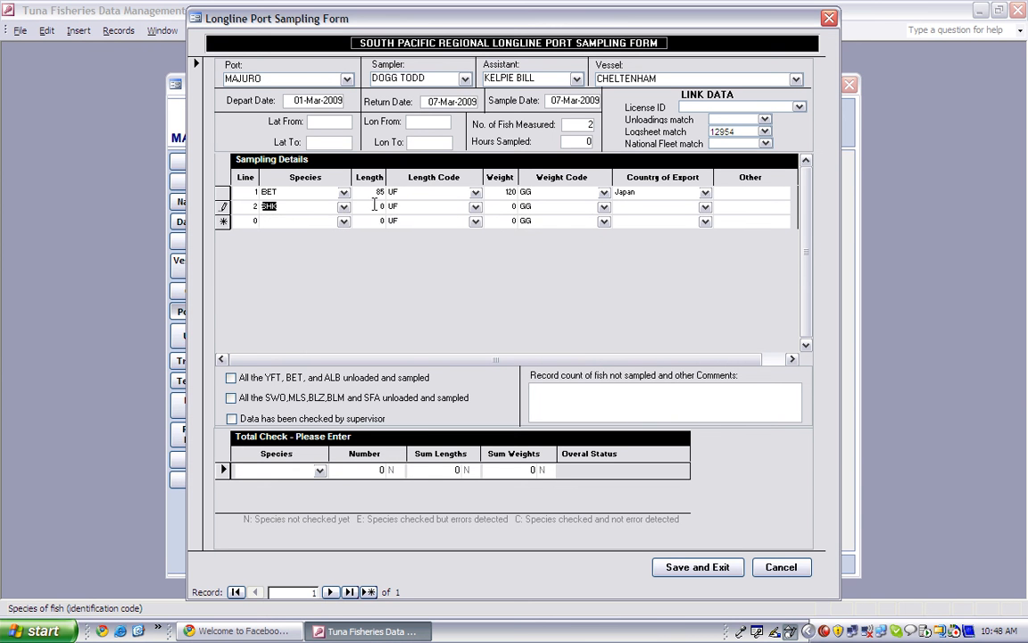
{"action": "left_click", "coordinate": [376, 205]}
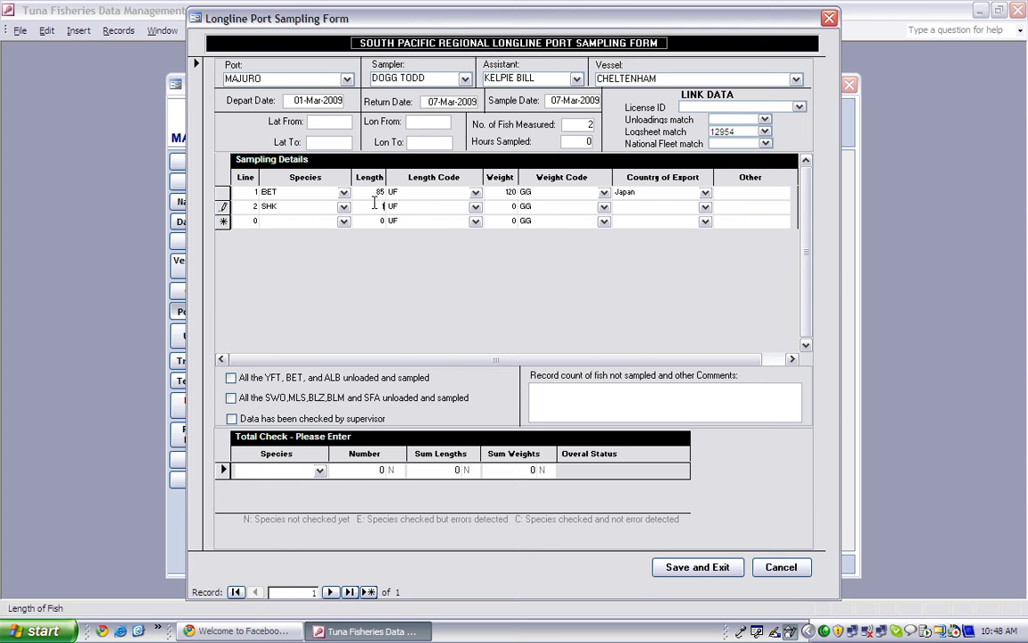
{"action": "type", "text": "35"}
{"action": "key", "text": "Tab"}
{"action": "key", "text": "Tab"}
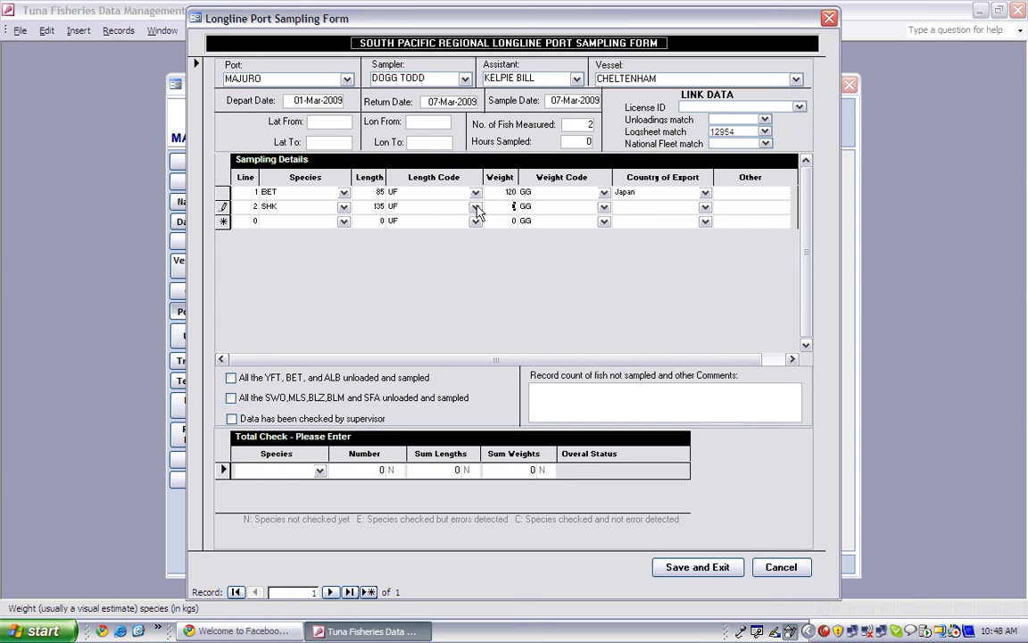
- Set the second fish's weight to 45 with weight code TW (trunk weight)
{"action": "type", "text": "45"}
{"action": "key", "text": "Tab"}
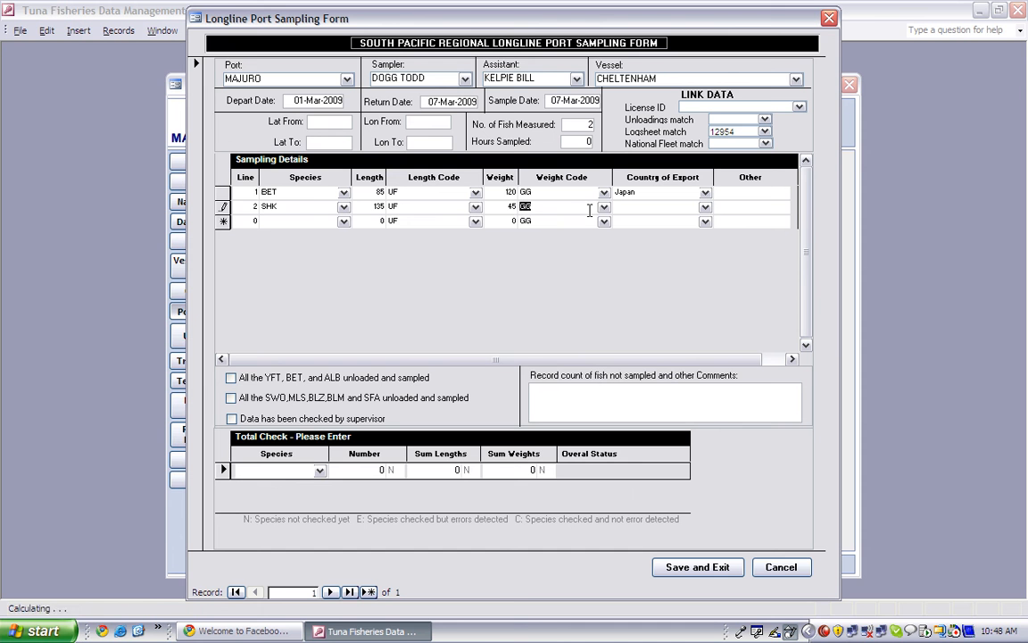
{"action": "left_click", "coordinate": [604, 207]}
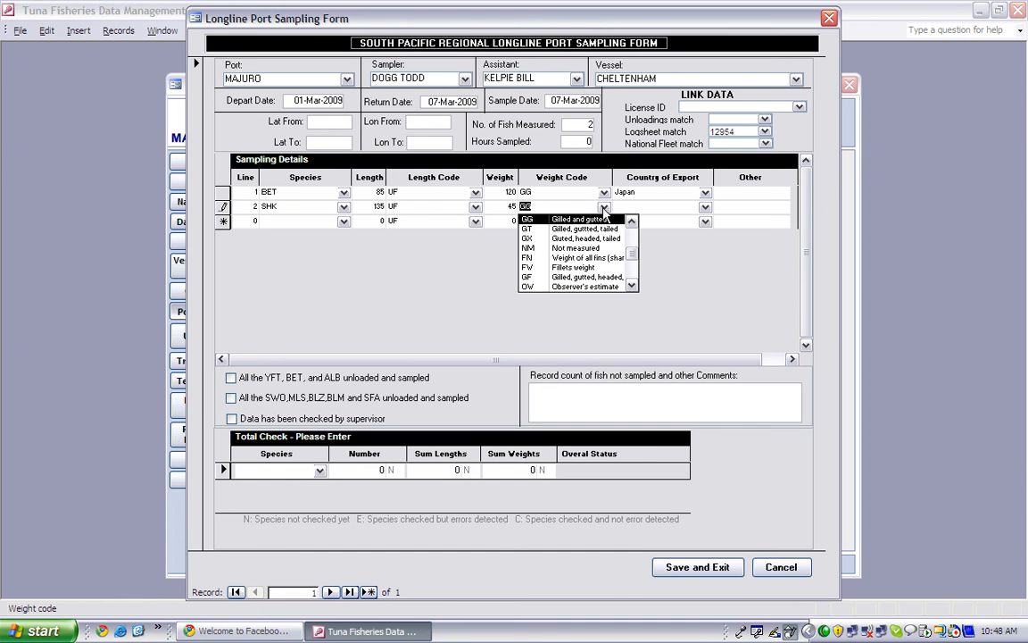
{"action": "left_click", "coordinate": [633, 282]}
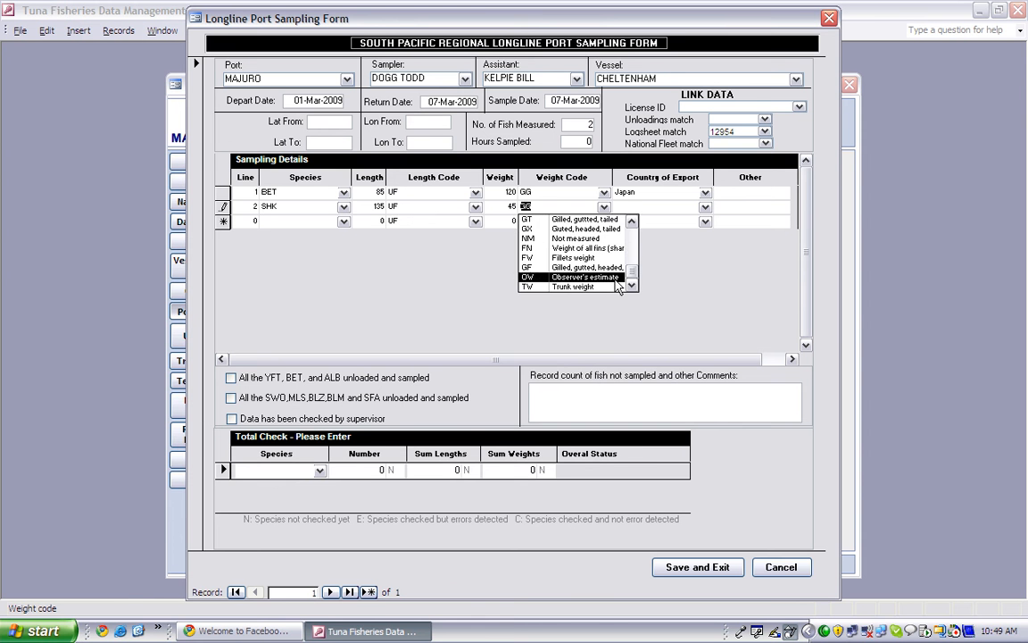
{"action": "left_click", "coordinate": [606, 286]}
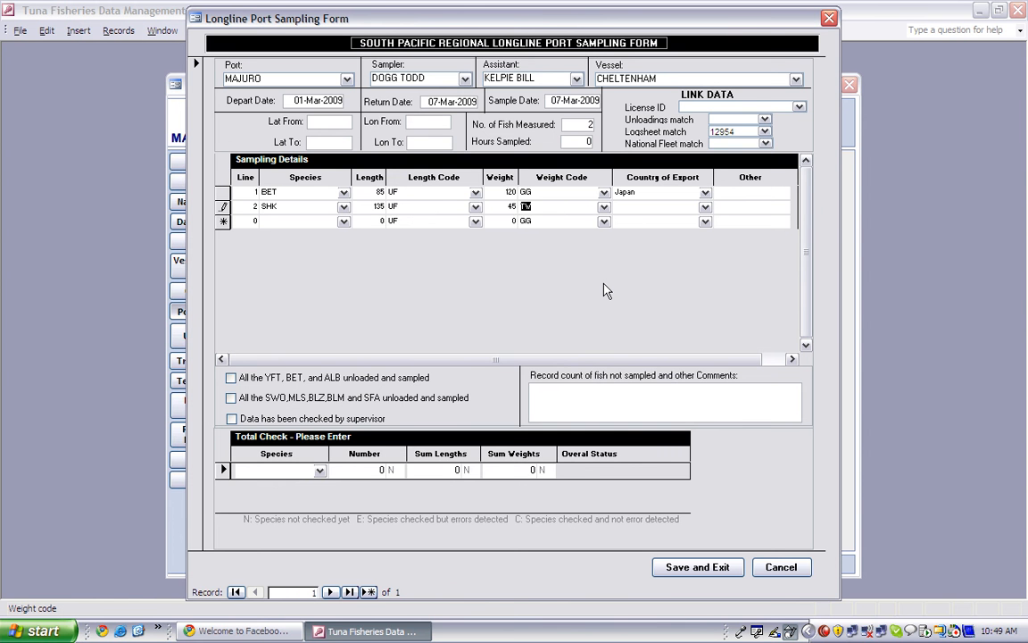
{"action": "key", "text": "Tab"}
- Clear the rejected 'Local' export country and record 'local' under Other for fish line 2
{"action": "left_click", "coordinate": [706, 207]}
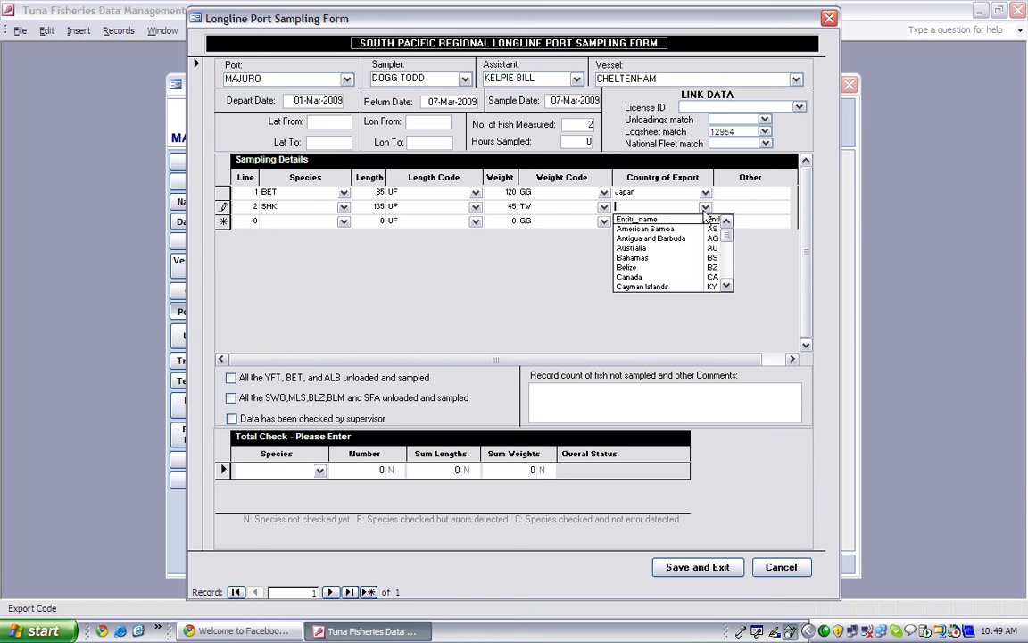
{"action": "type", "text": "Local"}
{"action": "left_click", "coordinate": [607, 189]}
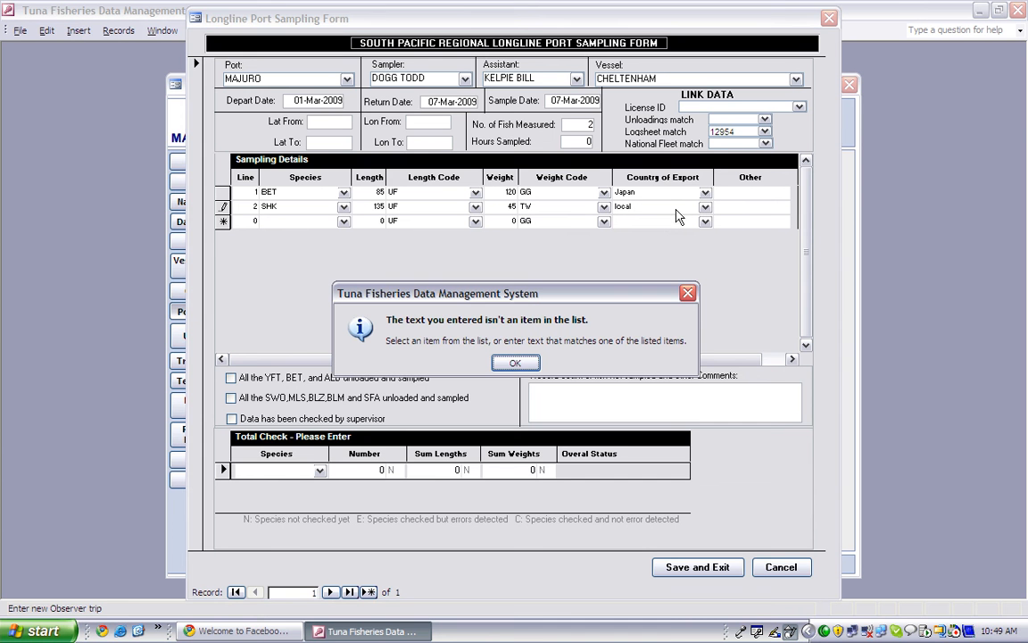
{"action": "left_click", "coordinate": [517, 364]}
{"action": "left_click", "coordinate": [516, 364]}
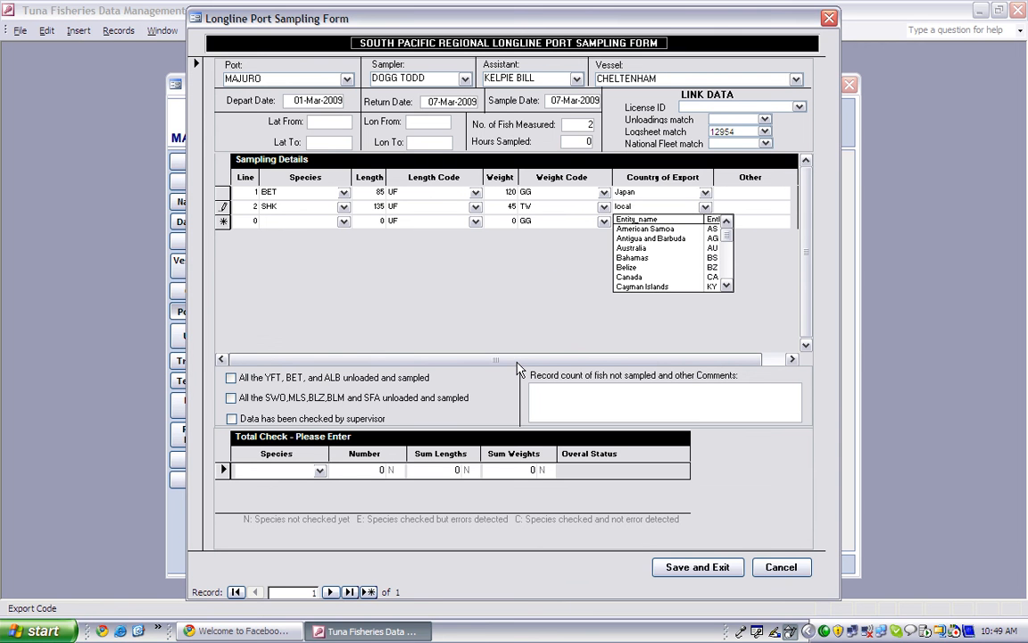
{"action": "key", "text": "BackSpace"}
{"action": "key", "text": "BackSpace"}
{"action": "key", "text": "Tab"}
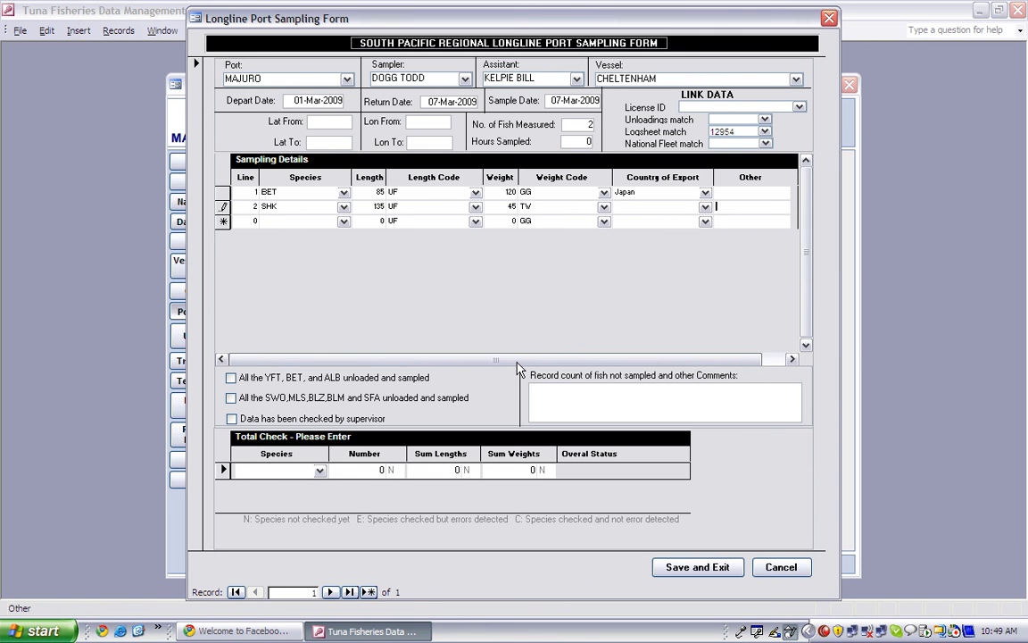
{"action": "type", "text": "local"}
{"action": "key", "text": "Tab"}
- Save and close the form, then reopen the MAJURO CHELTENHAM sampling record for editing
{"action": "left_click", "coordinate": [690, 568]}
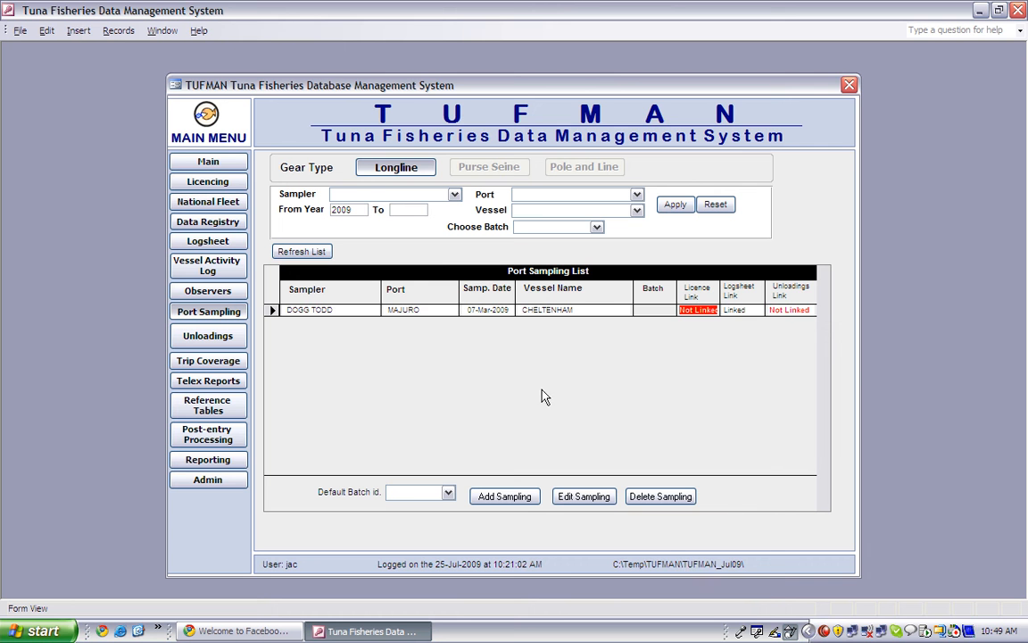
{"action": "left_click", "coordinate": [271, 311]}
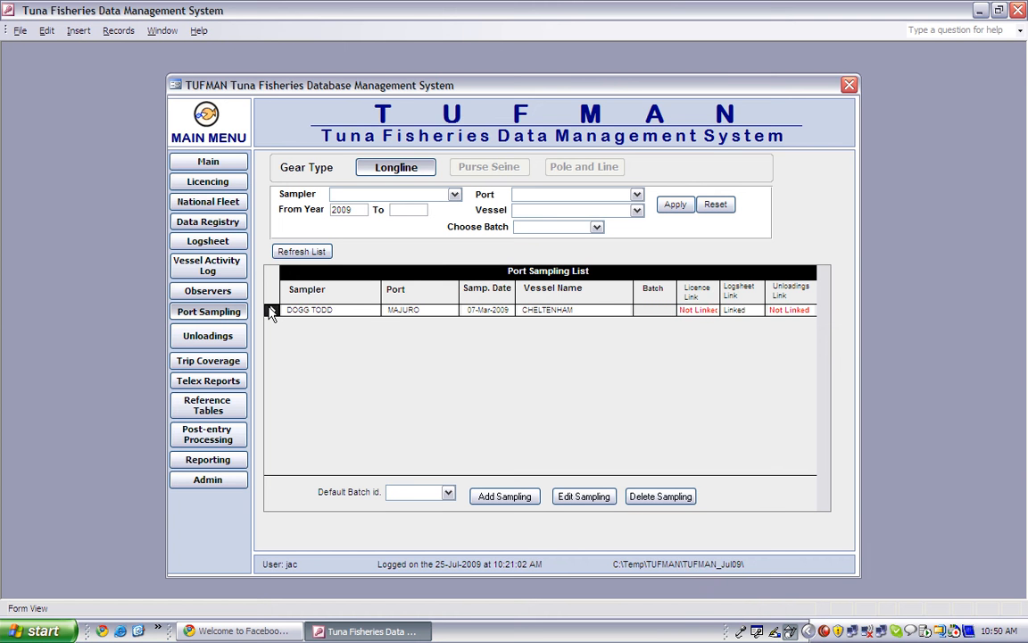
{"action": "left_click", "coordinate": [564, 497]}
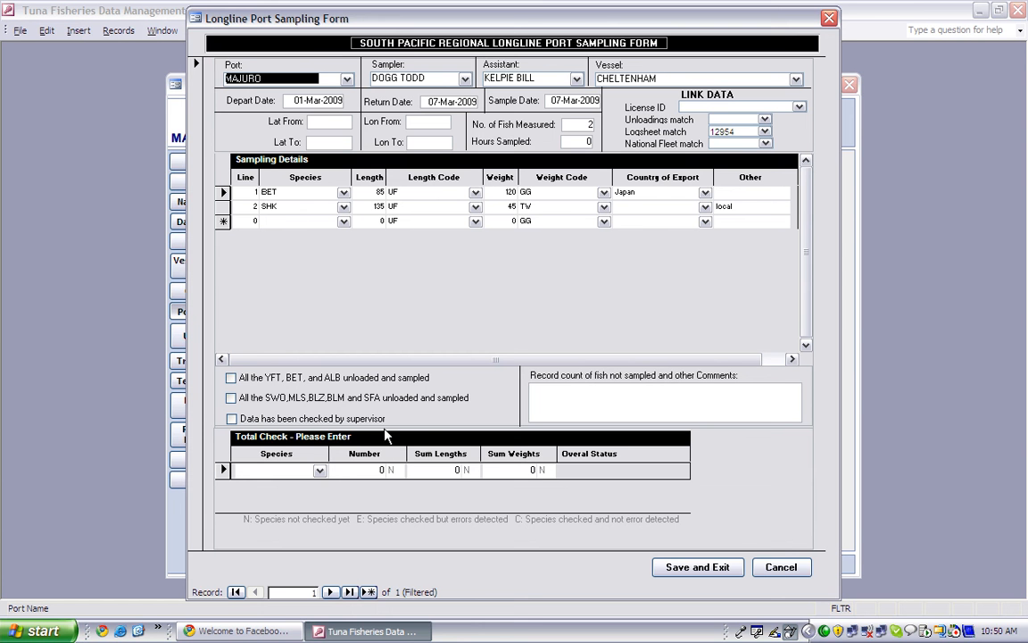
- Tick all YFT, BET and ALB unloaded and sampled, comment '3 YFT fish hold not checked', and save
{"action": "left_click", "coordinate": [231, 379]}
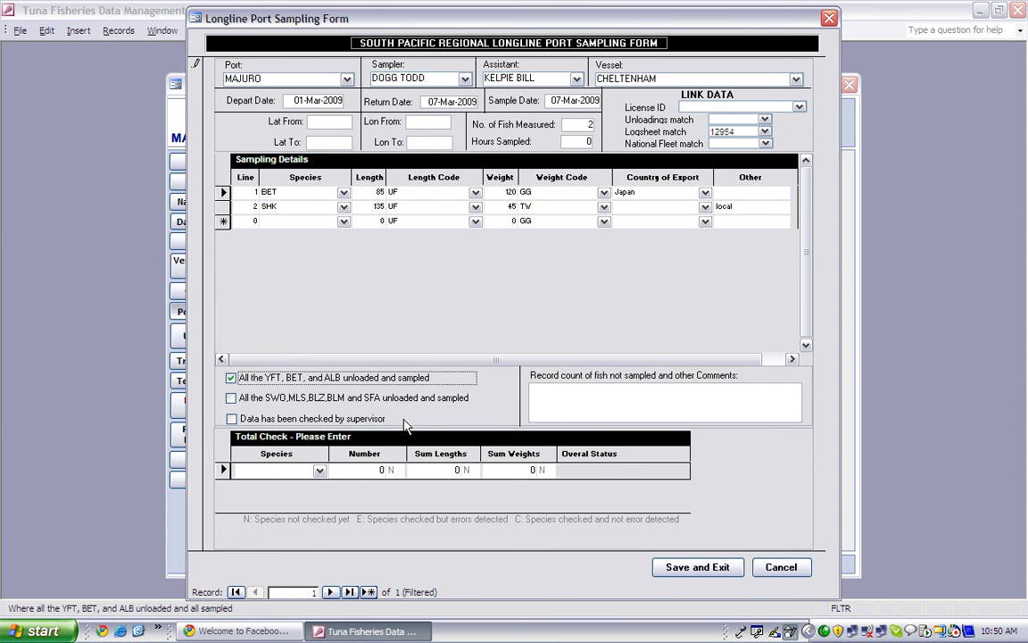
{"action": "left_click", "coordinate": [548, 395]}
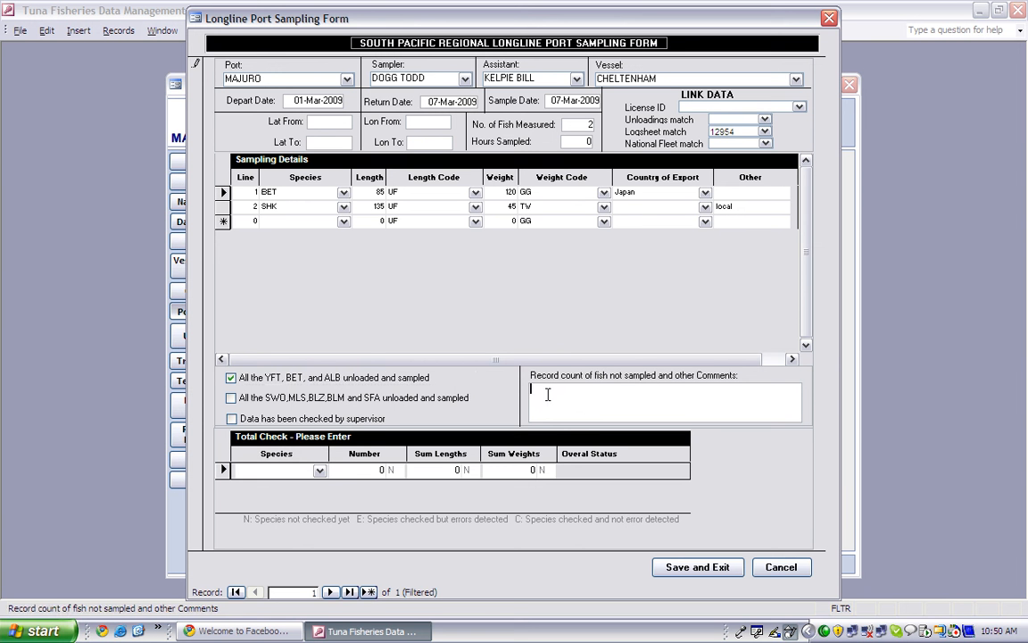
{"action": "type", "text": "3 YFT"}
{"action": "key", "text": "Tab"}
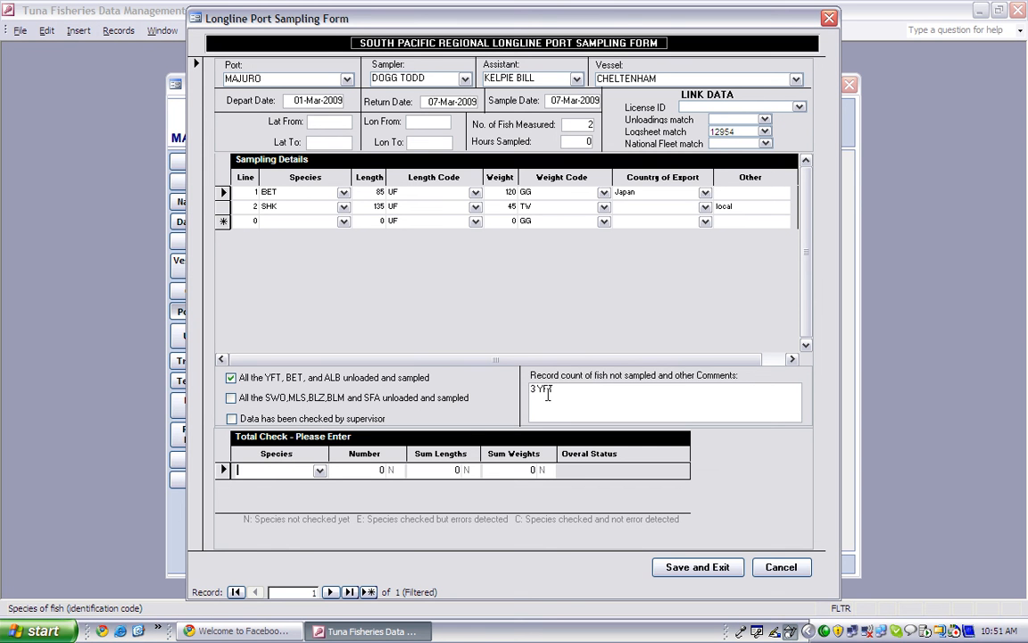
{"action": "left_click", "coordinate": [540, 403]}
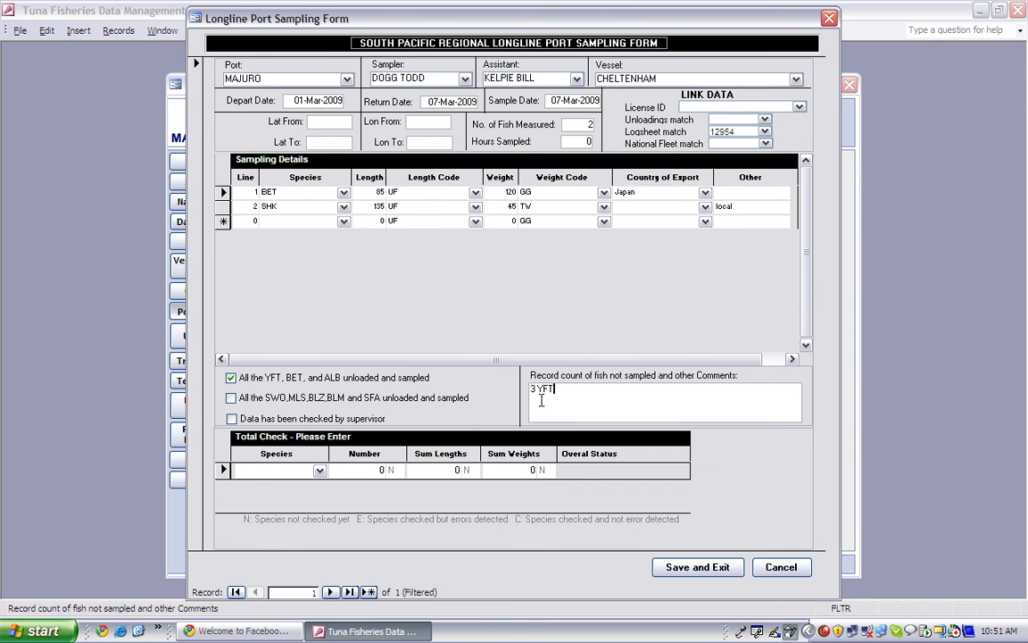
{"action": "type", "text": "fish hold not checked"}
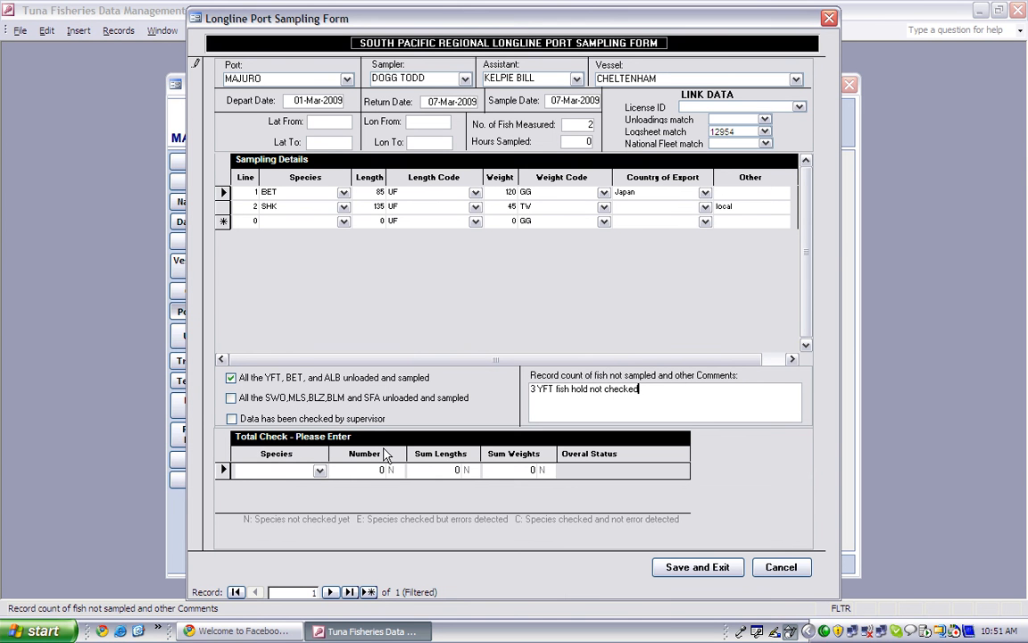
{"action": "left_click", "coordinate": [698, 568]}
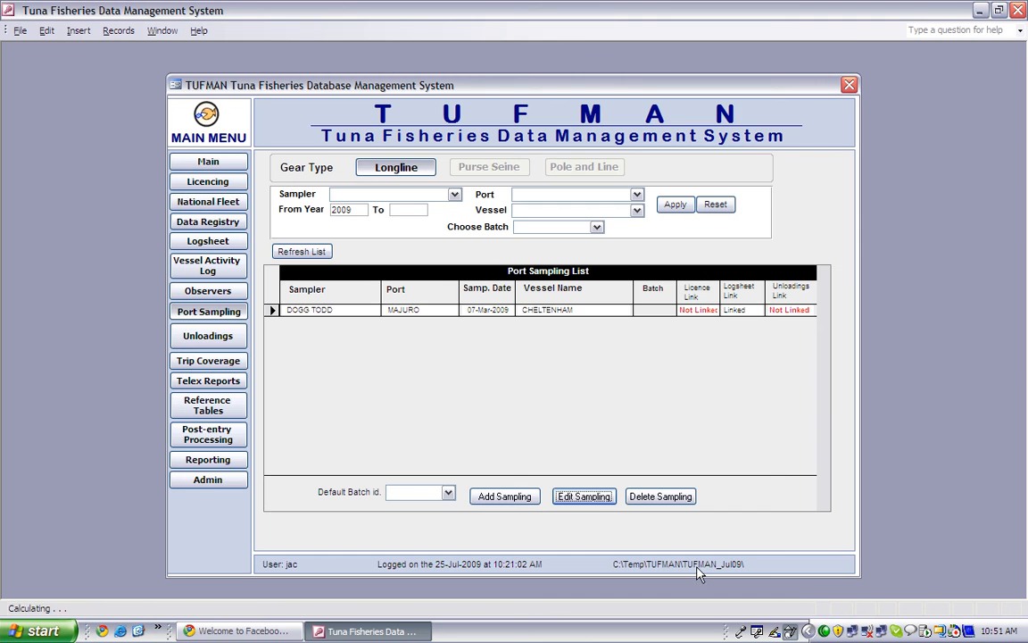